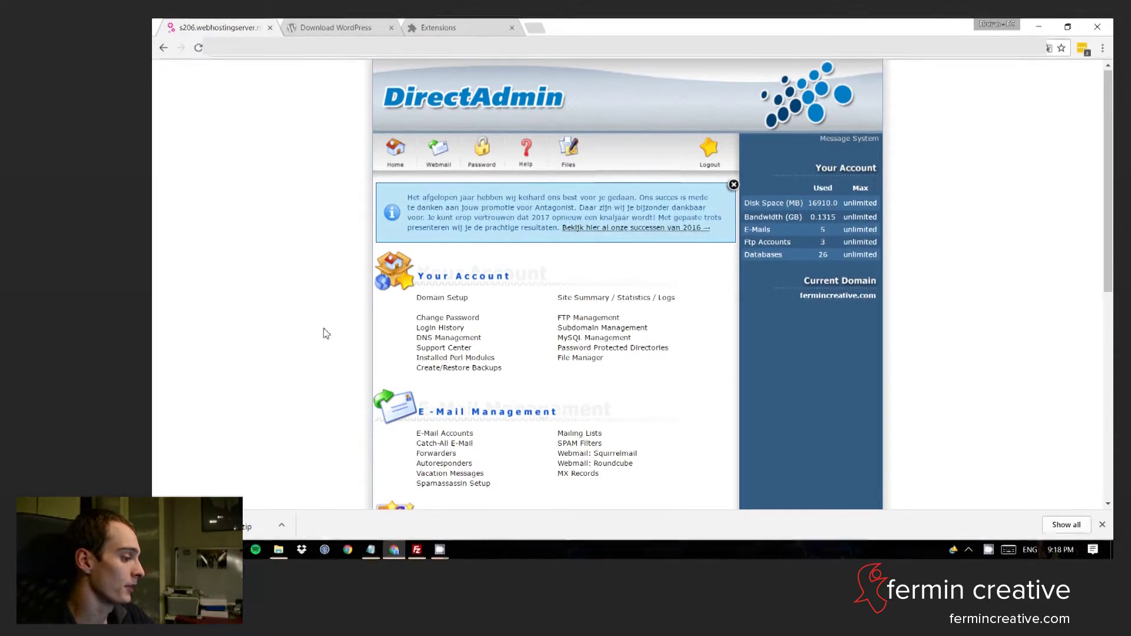
- Browse Installatron's Applications Browser to WordPress and start a new WordPress installation
scroll(323, 333, "down", 3)
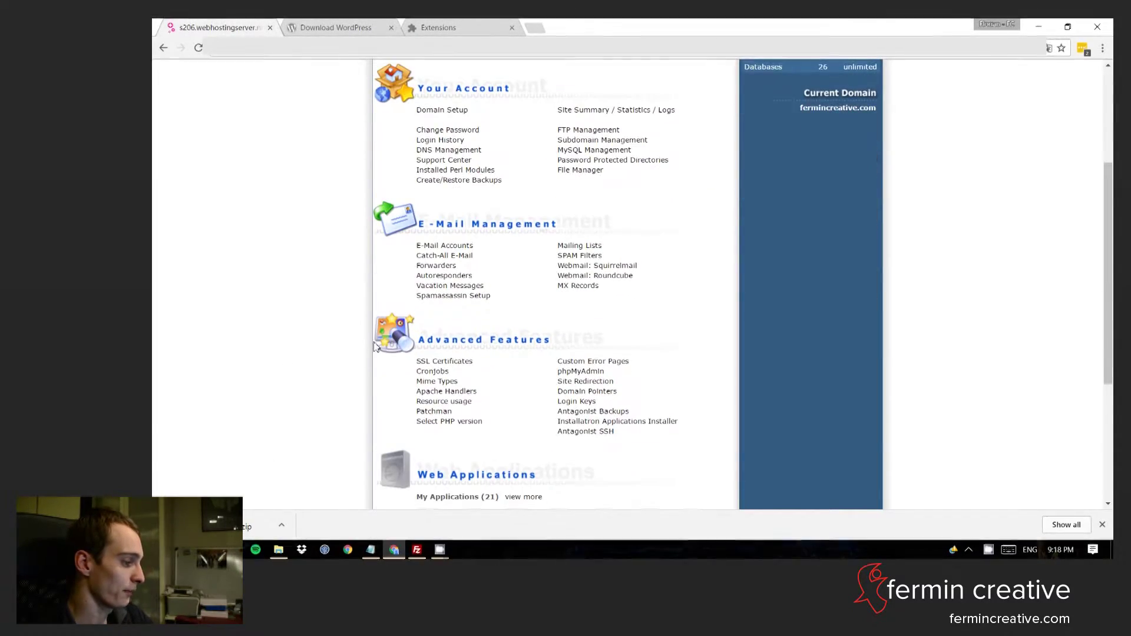
left_click(642, 422)
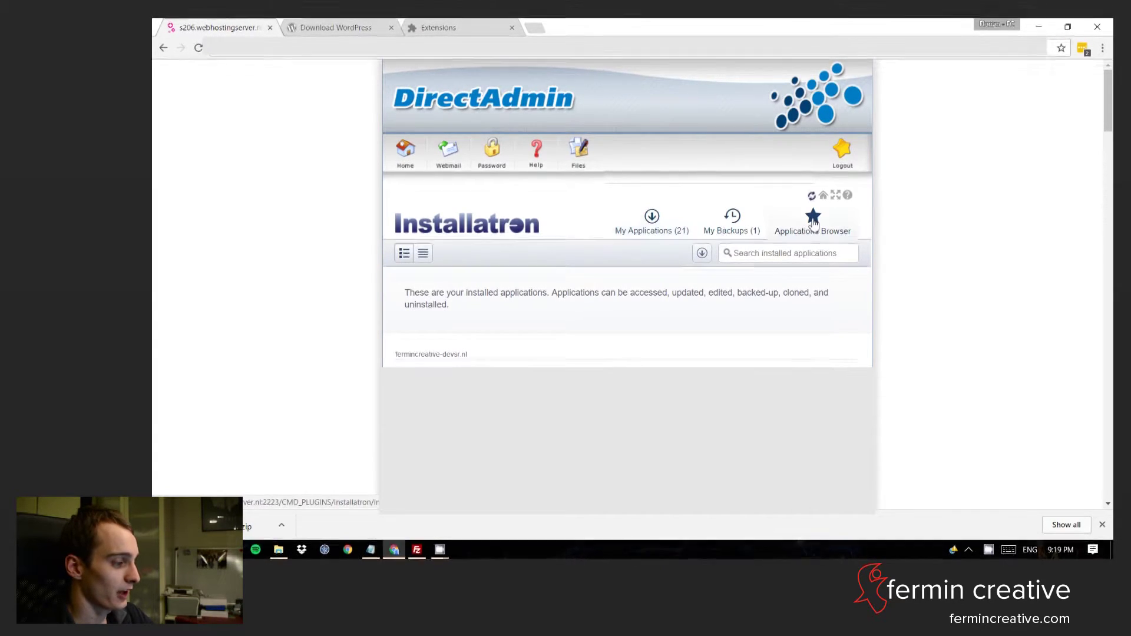
left_click(813, 222)
scroll(651, 261, "down", 1)
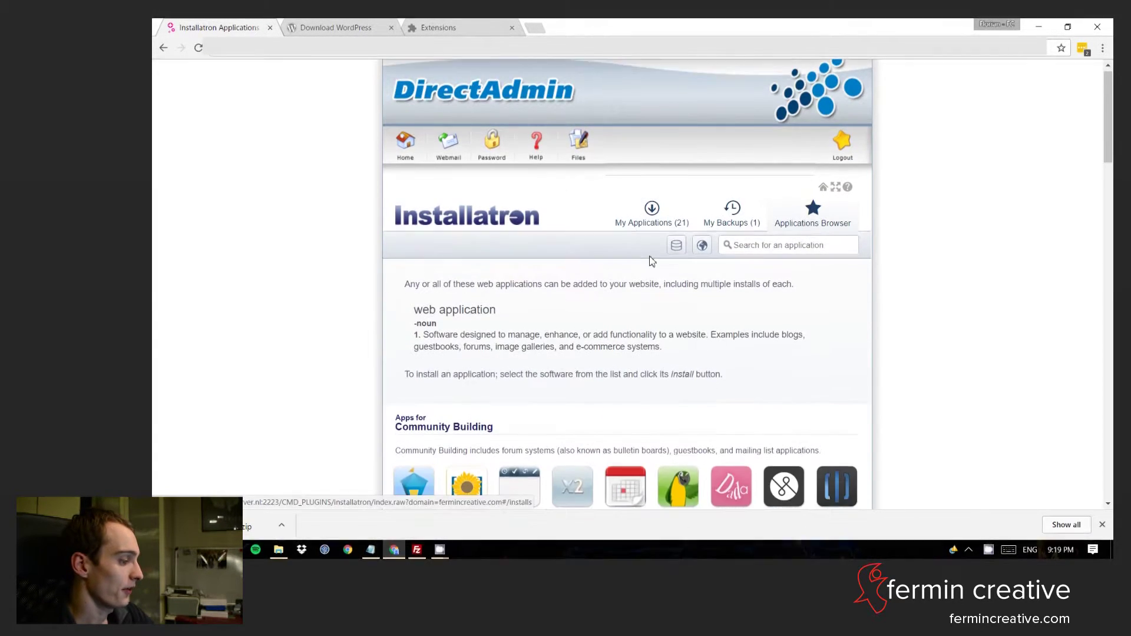
scroll(651, 261, "down", 4)
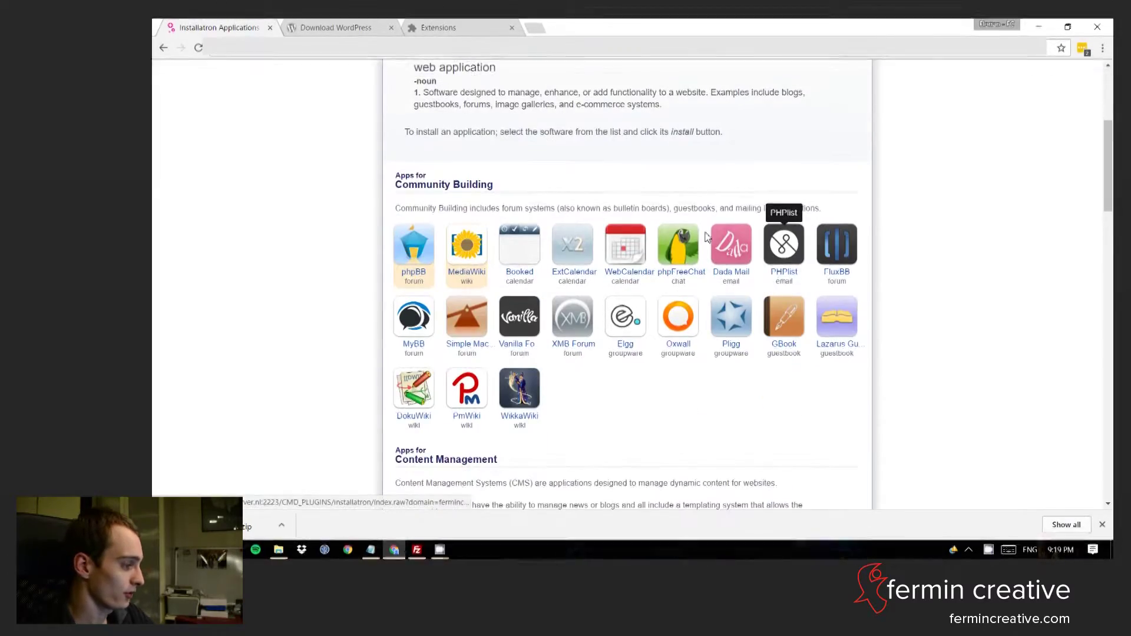
scroll(354, 294, "down", 3)
scroll(424, 373, "down", 1)
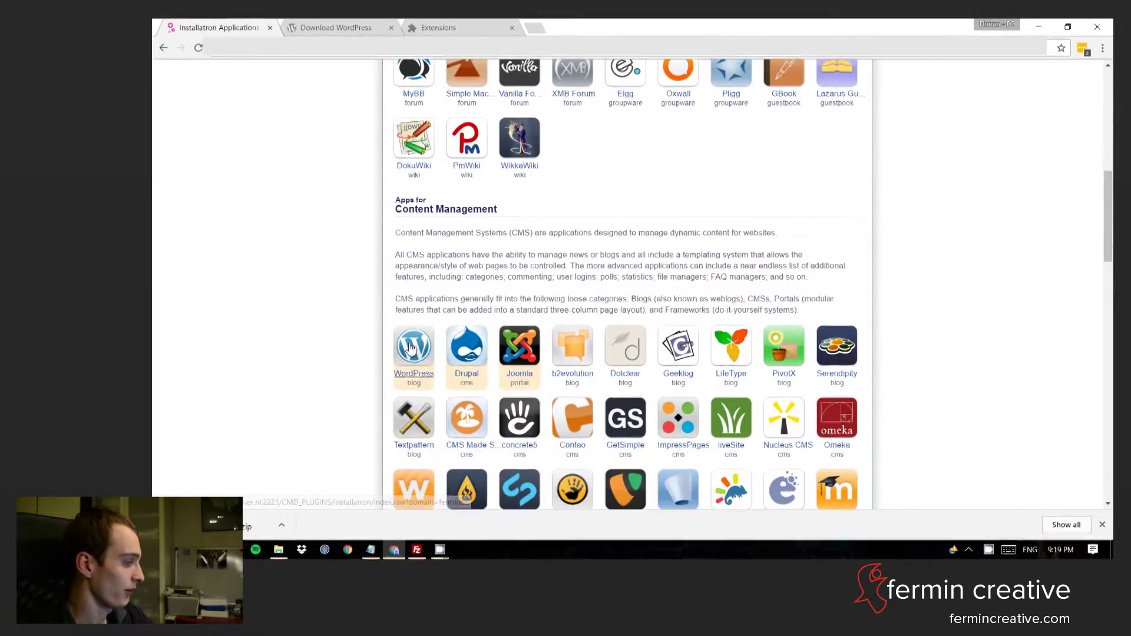
left_click(414, 370)
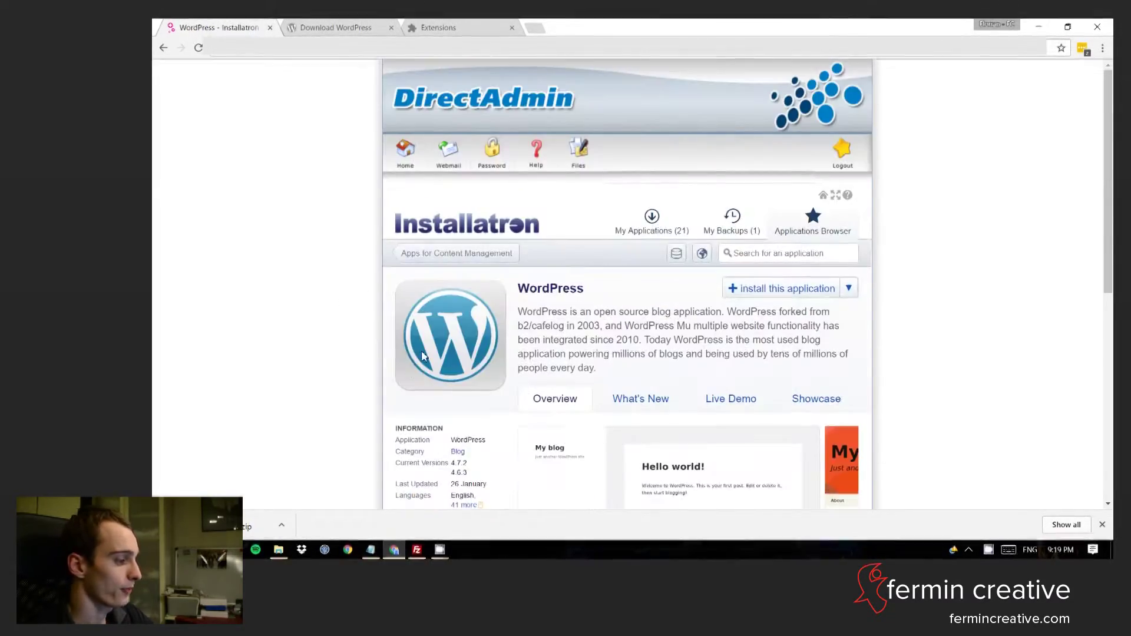
scroll(517, 290, "down", 2)
left_click(768, 173)
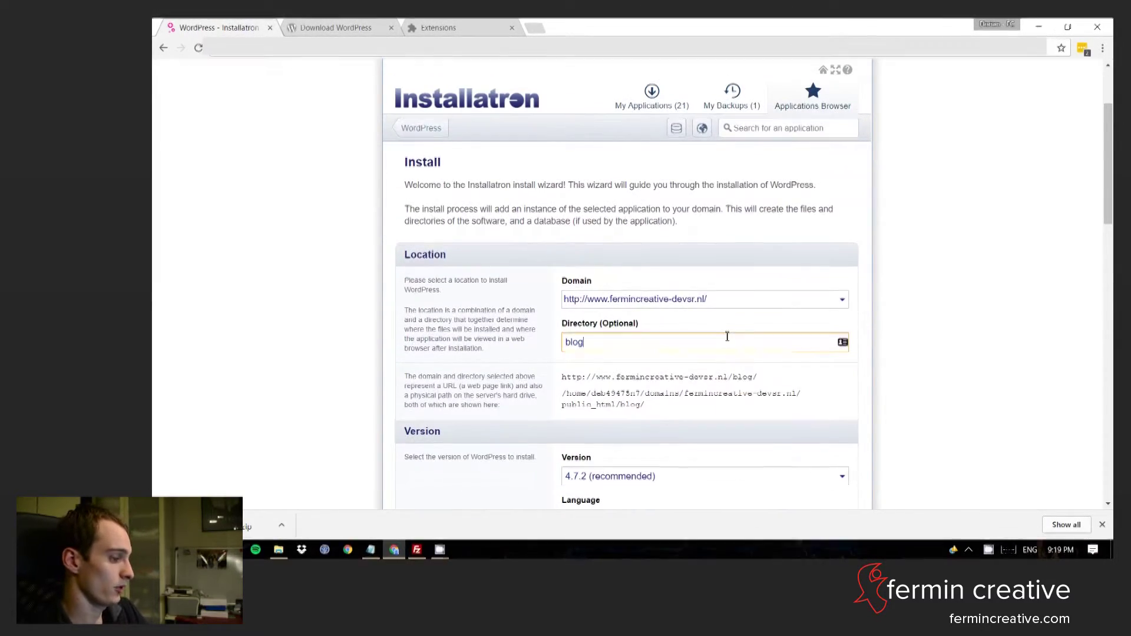
- Replace the install directory with test2 and review the remaining wizard options
key("ctrl+a")
type("test2")
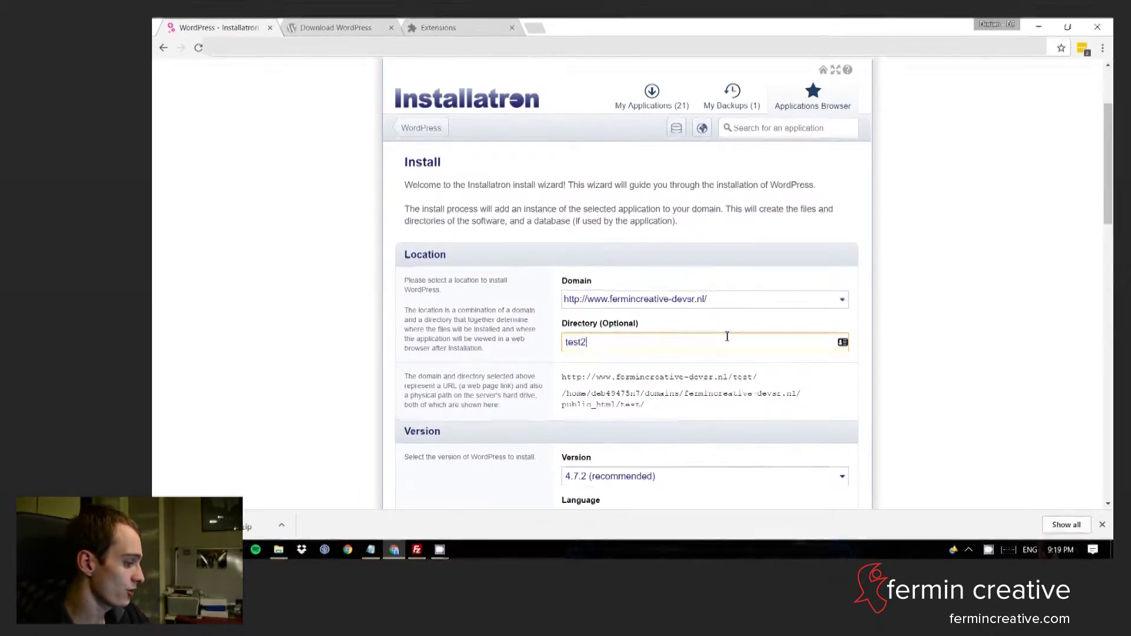
scroll(727, 336, "down", 4)
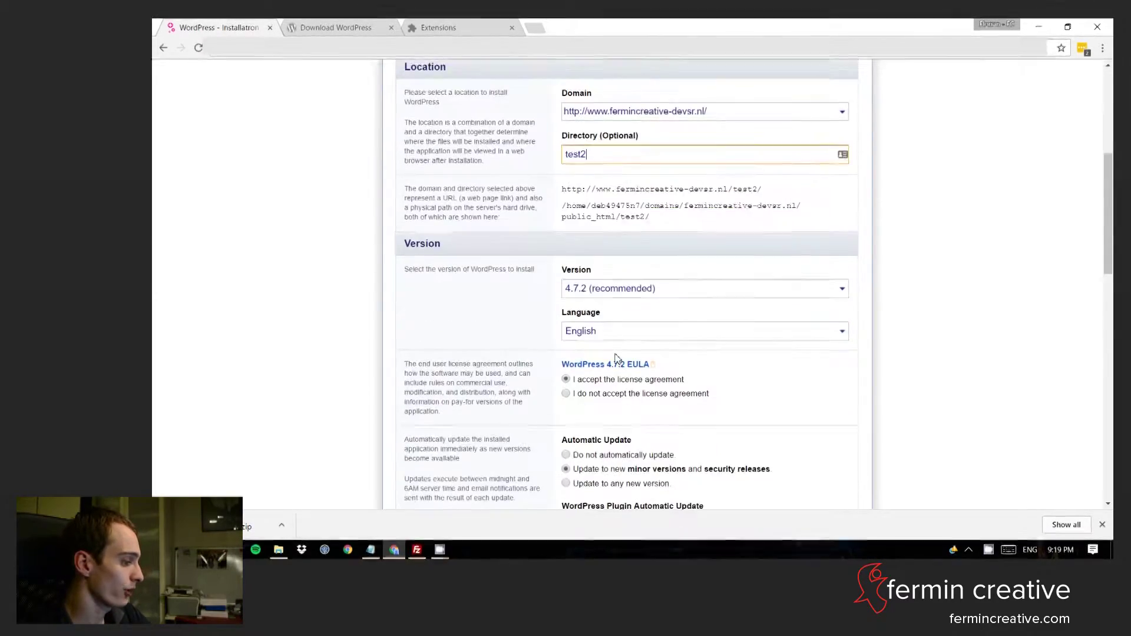
scroll(618, 365, "down", 1)
scroll(618, 371, "down", 1)
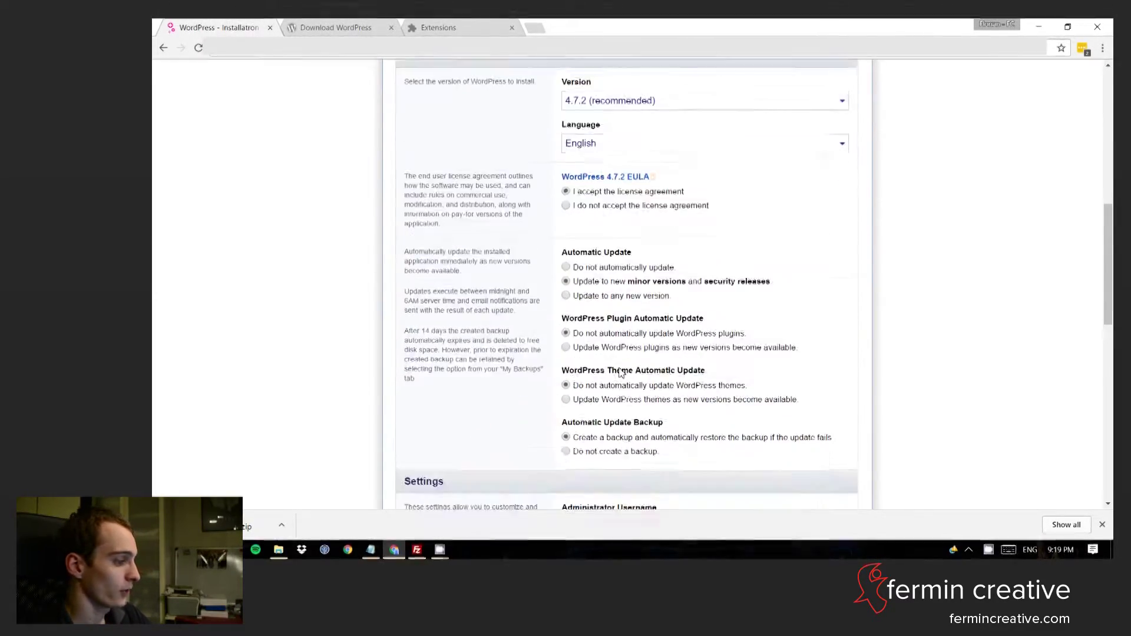
scroll(618, 372, "down", 1)
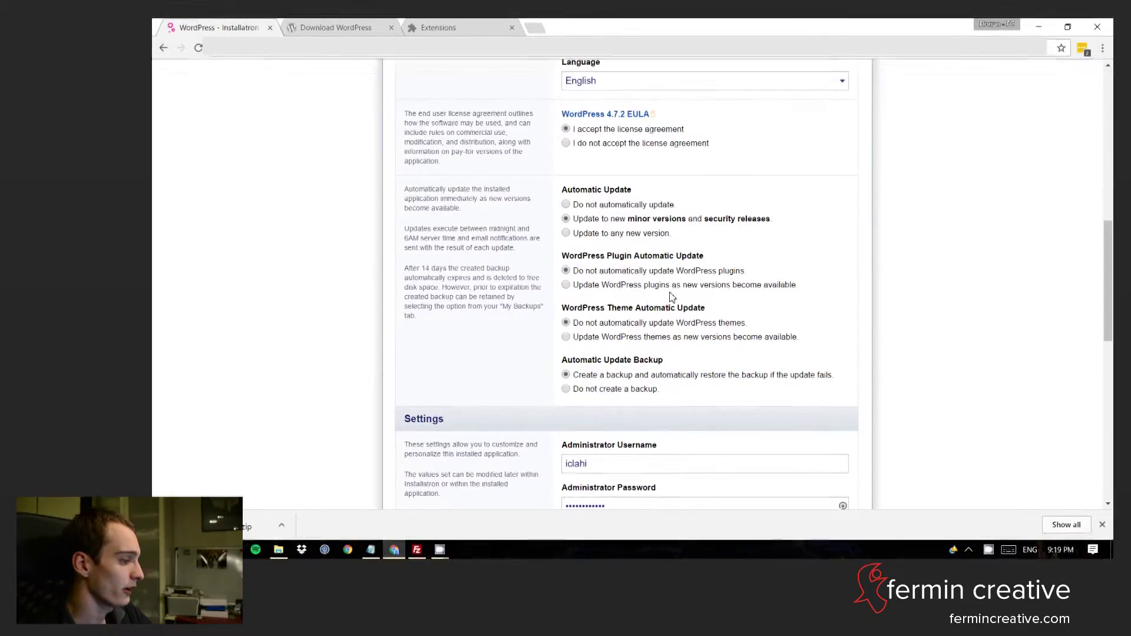
scroll(672, 297, "up", 1)
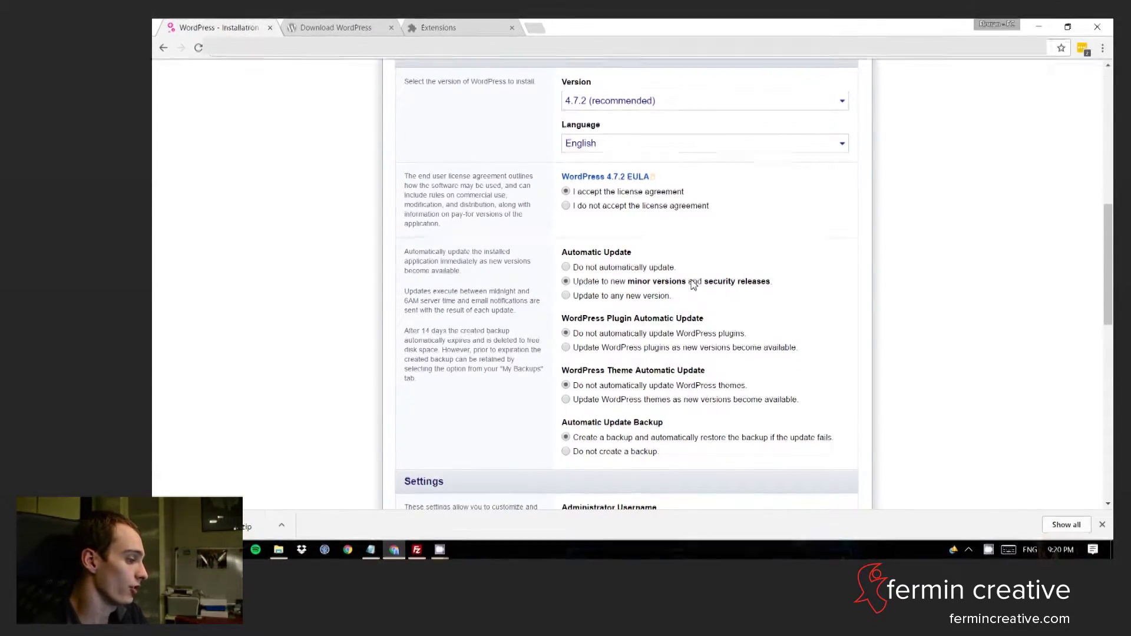
scroll(735, 310, "down", 1)
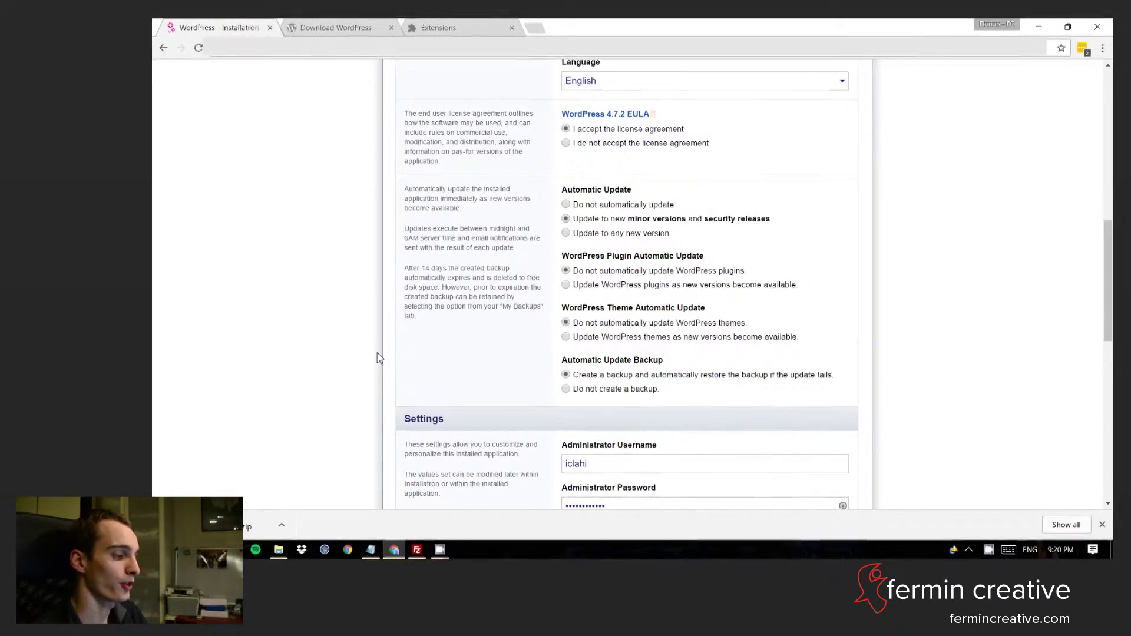
scroll(340, 321, "up", 1)
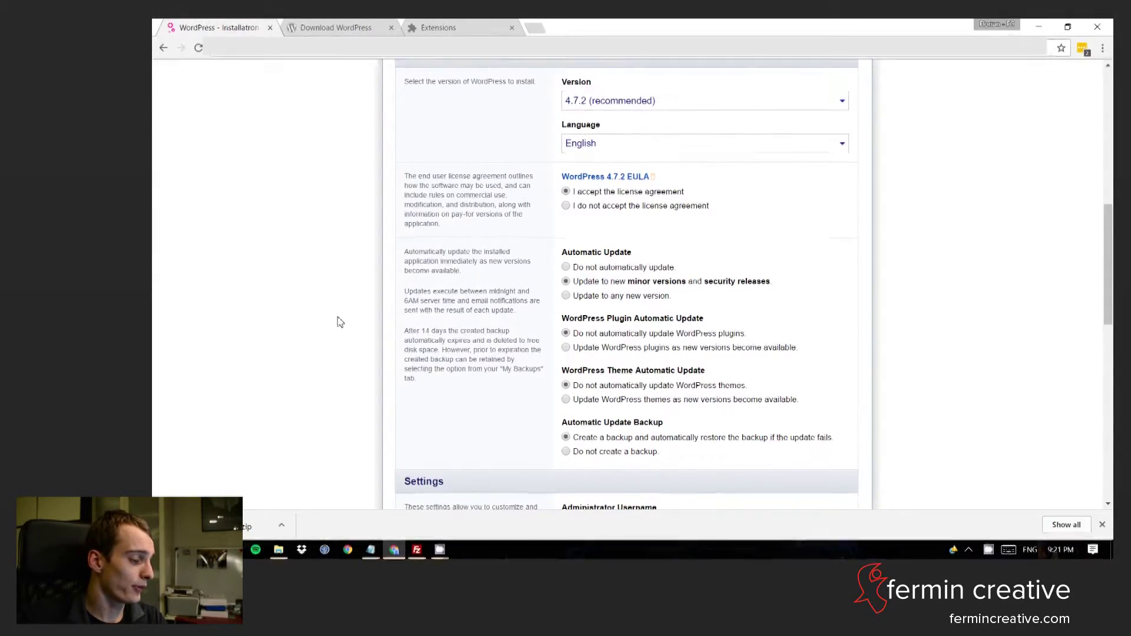
- Record the WordPress admin username in the Notepad notes
scroll(436, 300, "down", 5)
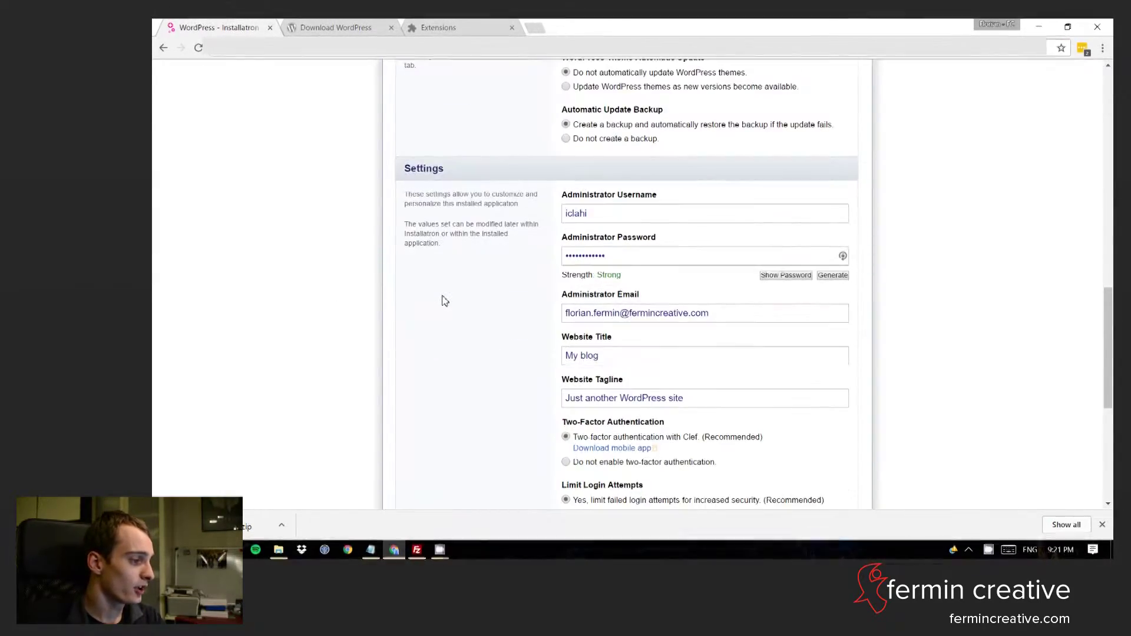
scroll(443, 300, "down", 1)
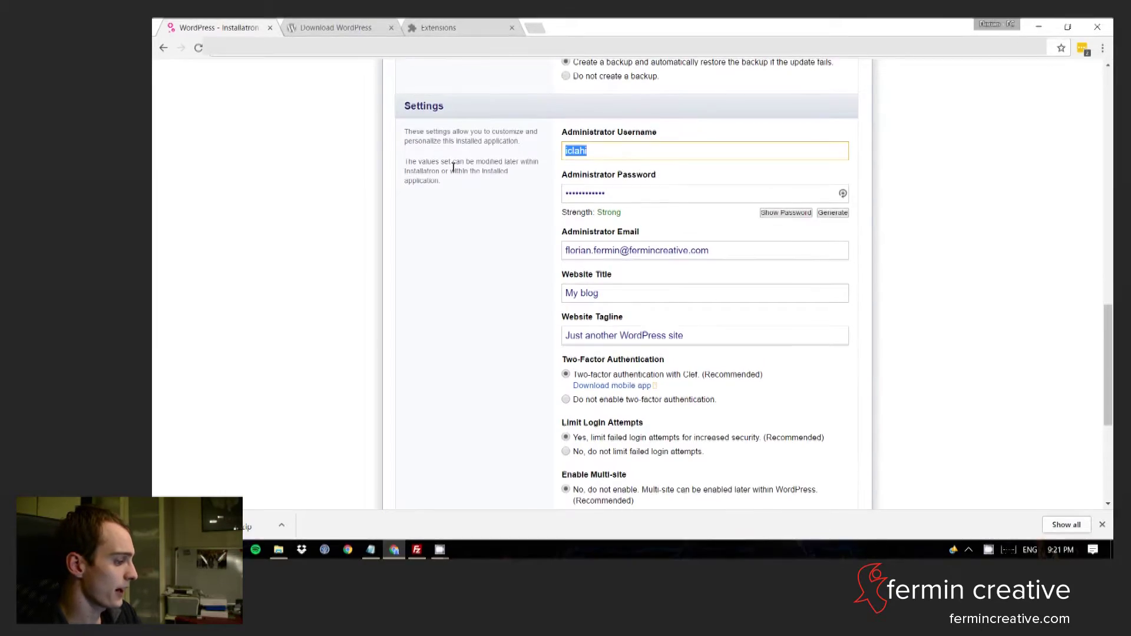
left_click(371, 549)
key("alt+Tab")
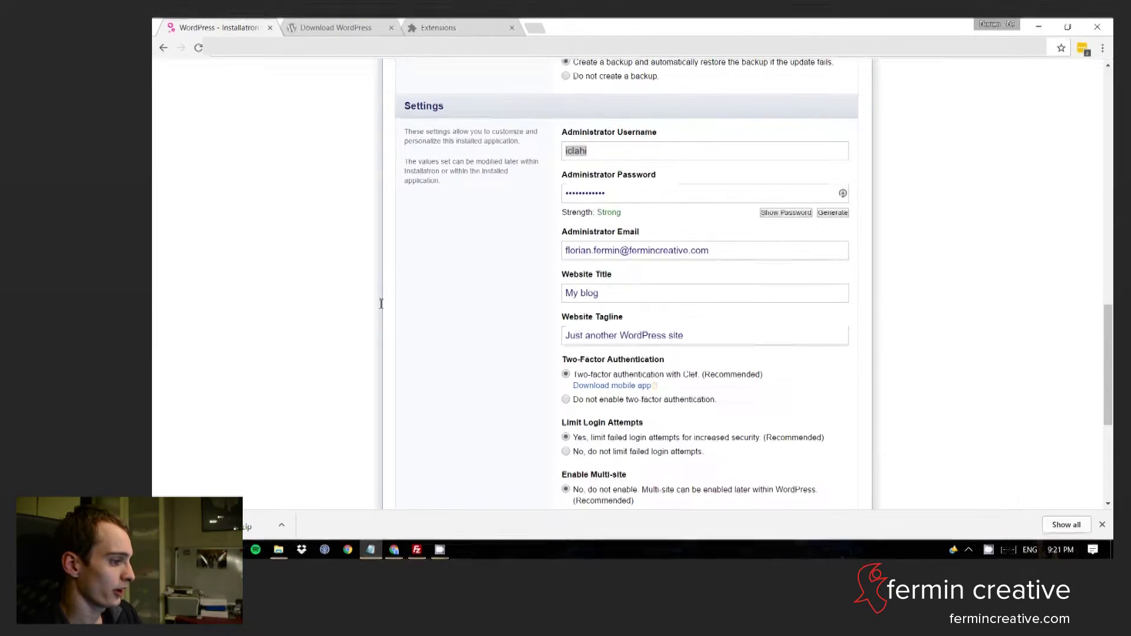
left_click(785, 213)
- Reveal the generated admin password and paste it on a new line in the notes
left_click(686, 198)
key("ctrl+a")
key("ctrl+c")
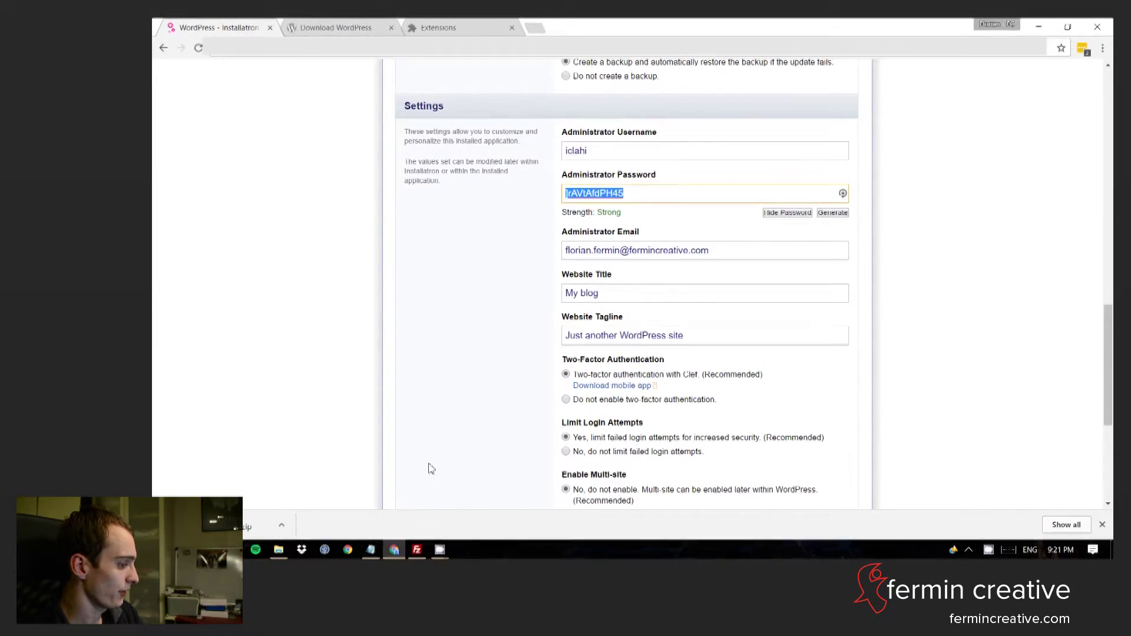
left_click(371, 549)
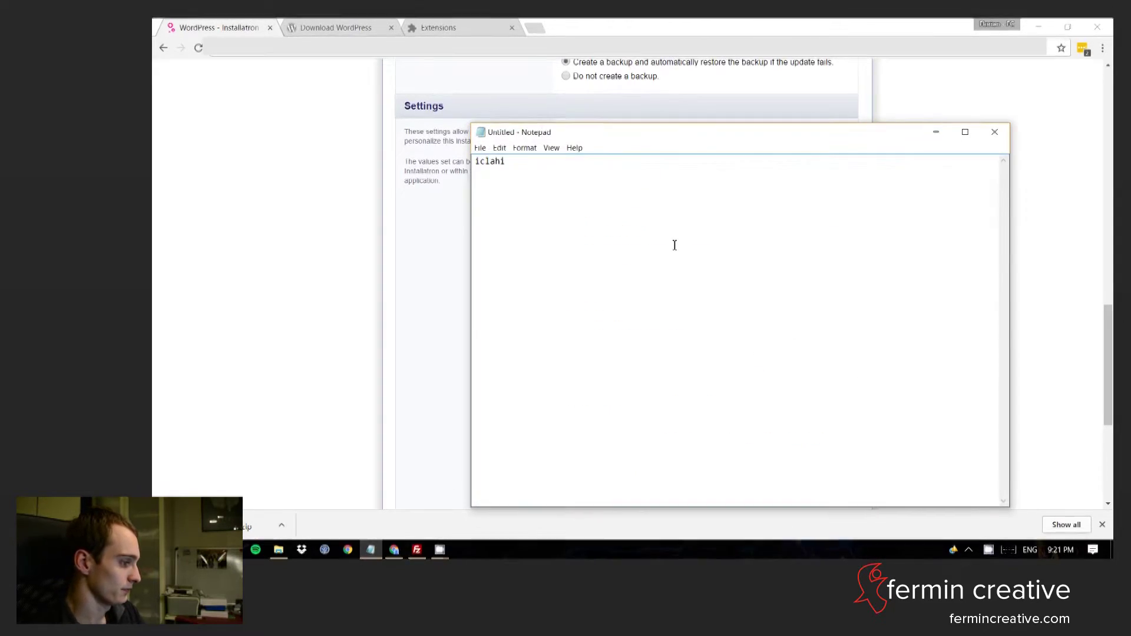
key("Return")
key("ctrl+v")
key("alt+Tab")
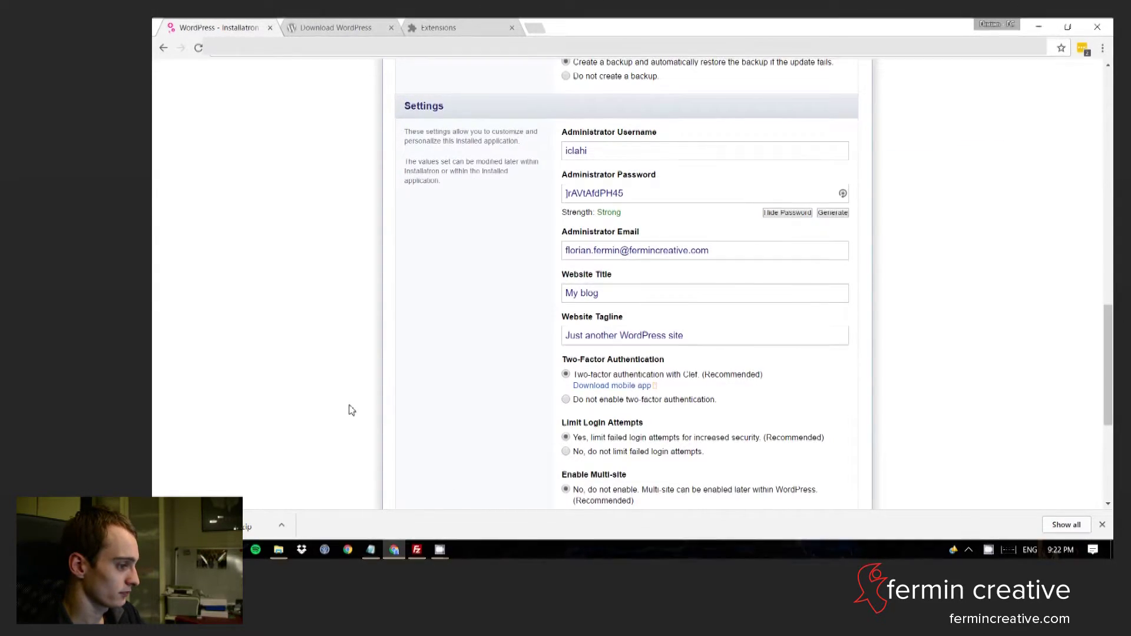
scroll(352, 410, "down", 1)
scroll(354, 411, "down", 3)
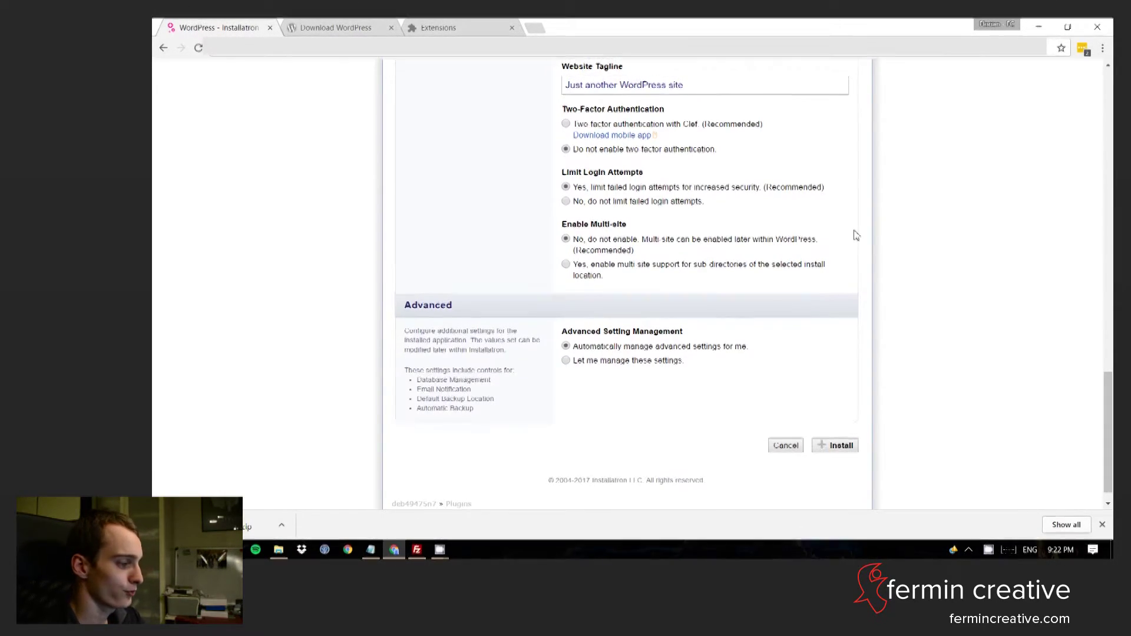
scroll(853, 232, "down", 1)
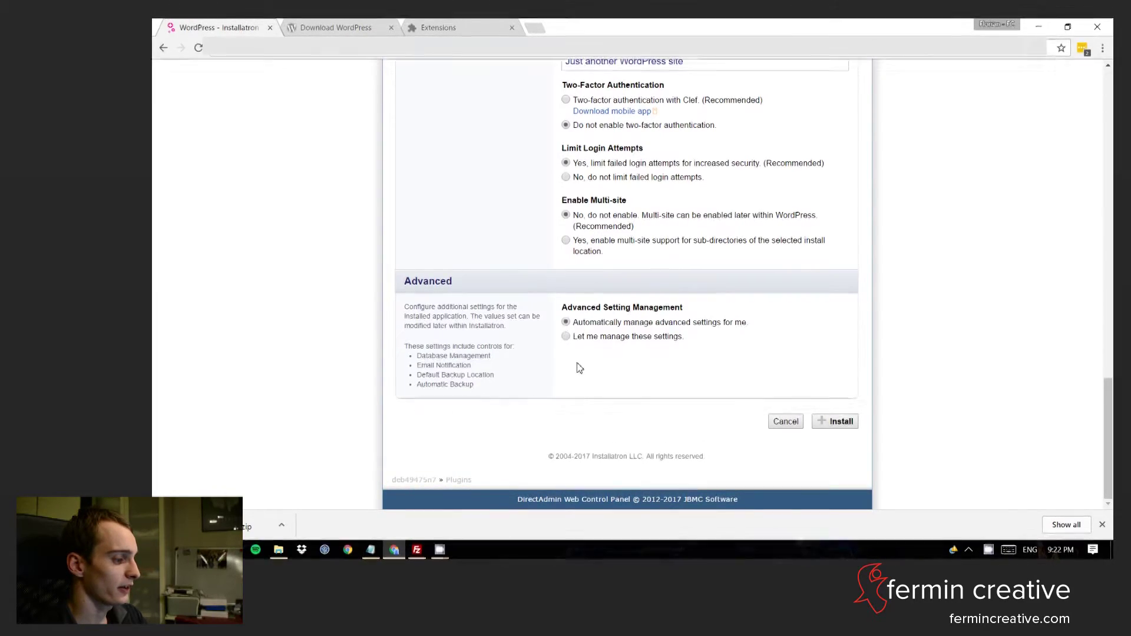
- Submit the completed WordPress install form with the Install button
left_click(832, 422)
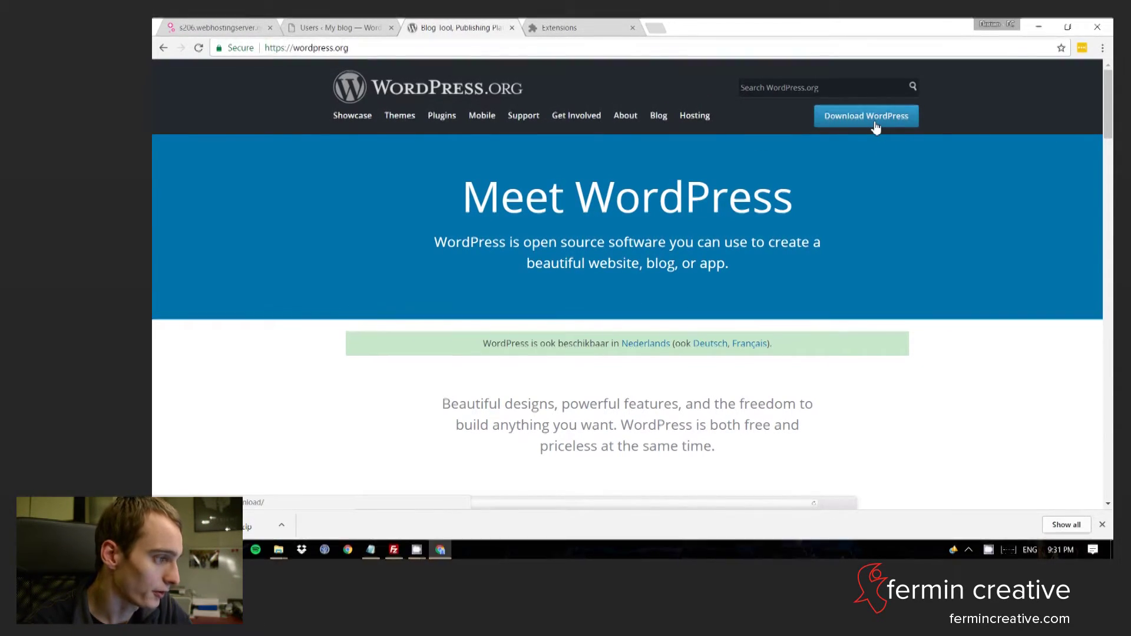
- Go to the WordPress 4.7.2 download page from the wordpress.org header
left_click(844, 117)
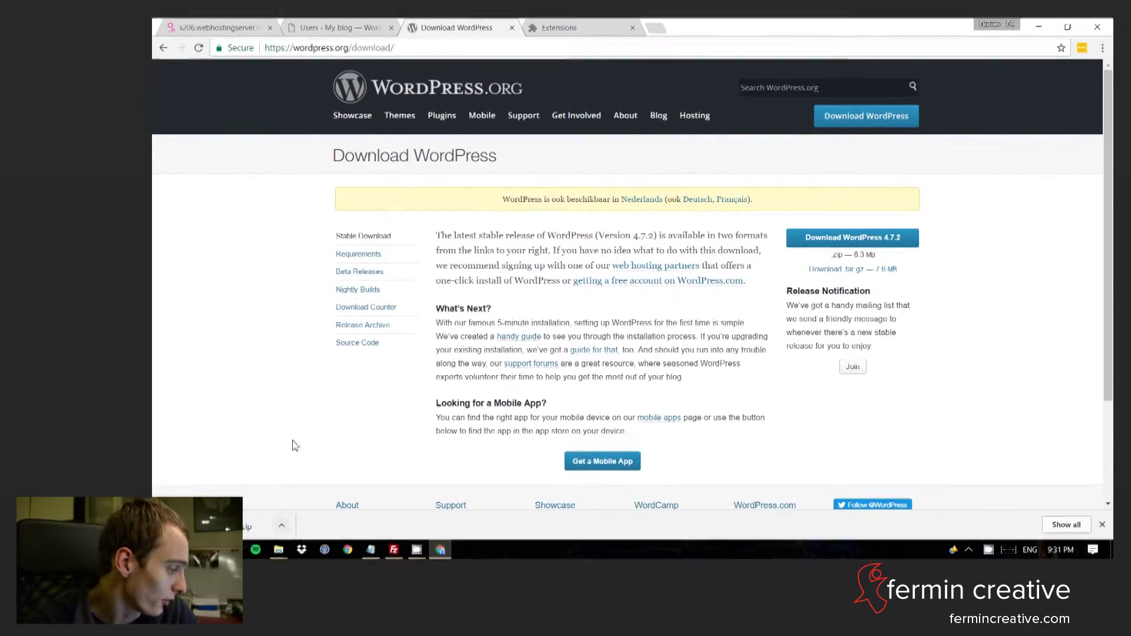
mouse_move(278, 549)
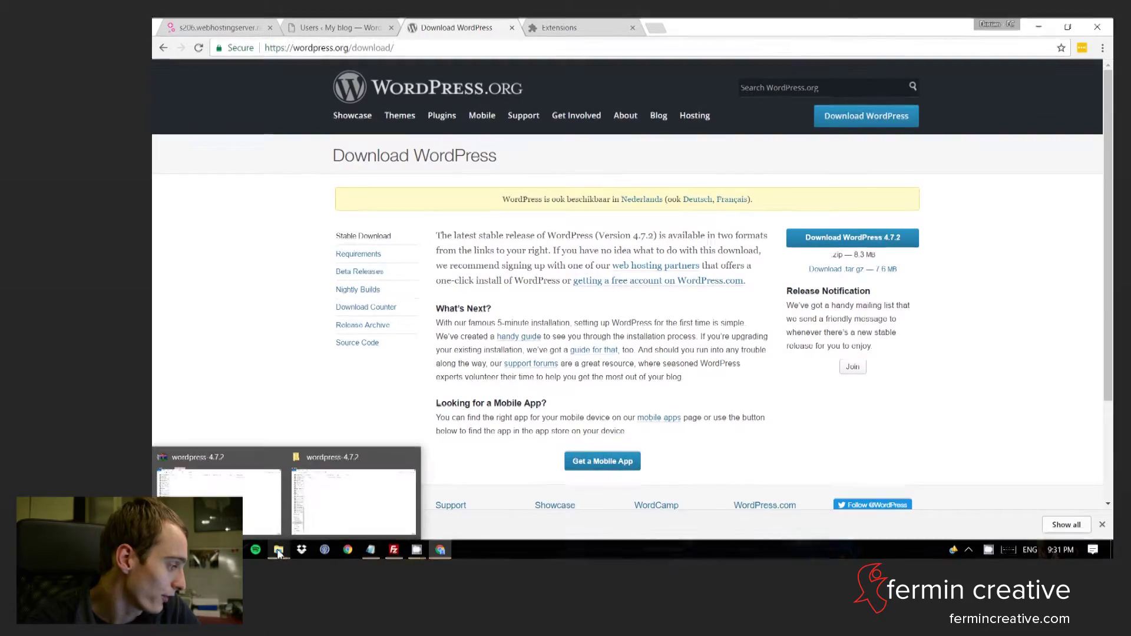
- Start extracting the wordpress-4.7.2 archive, cancel it, and bring FileZilla forward
left_click(253, 497)
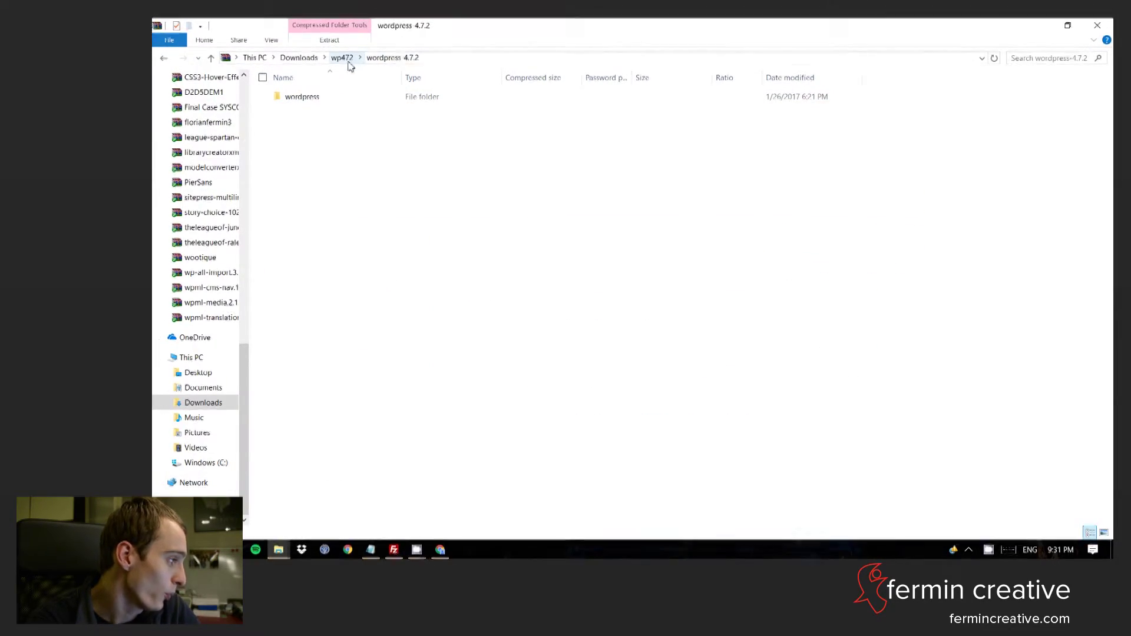
left_click(327, 39)
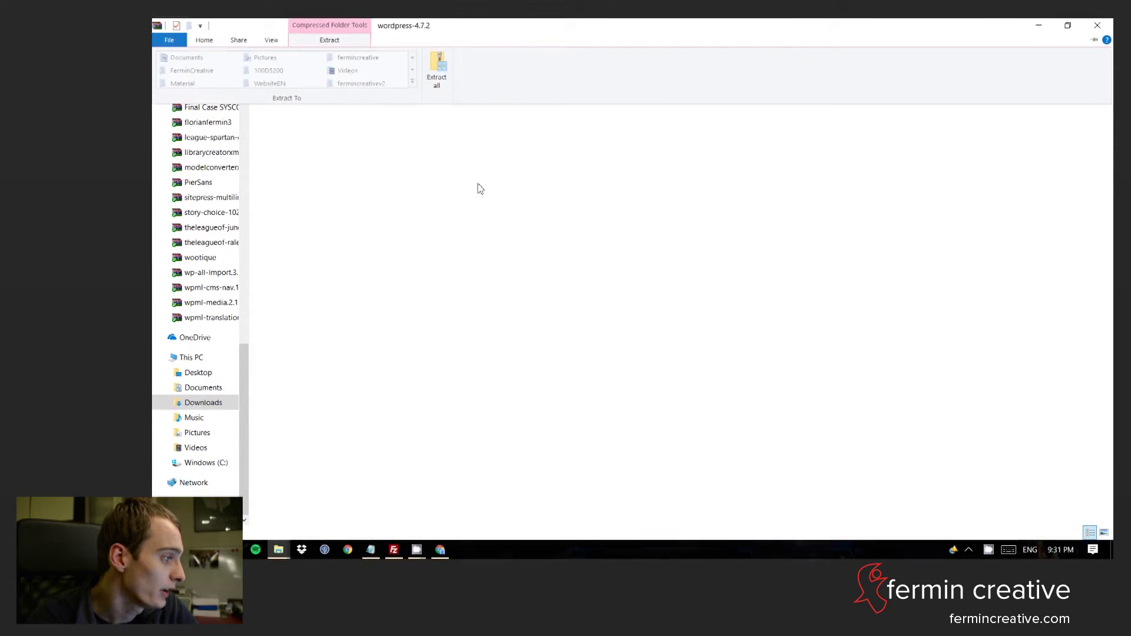
left_click(438, 88)
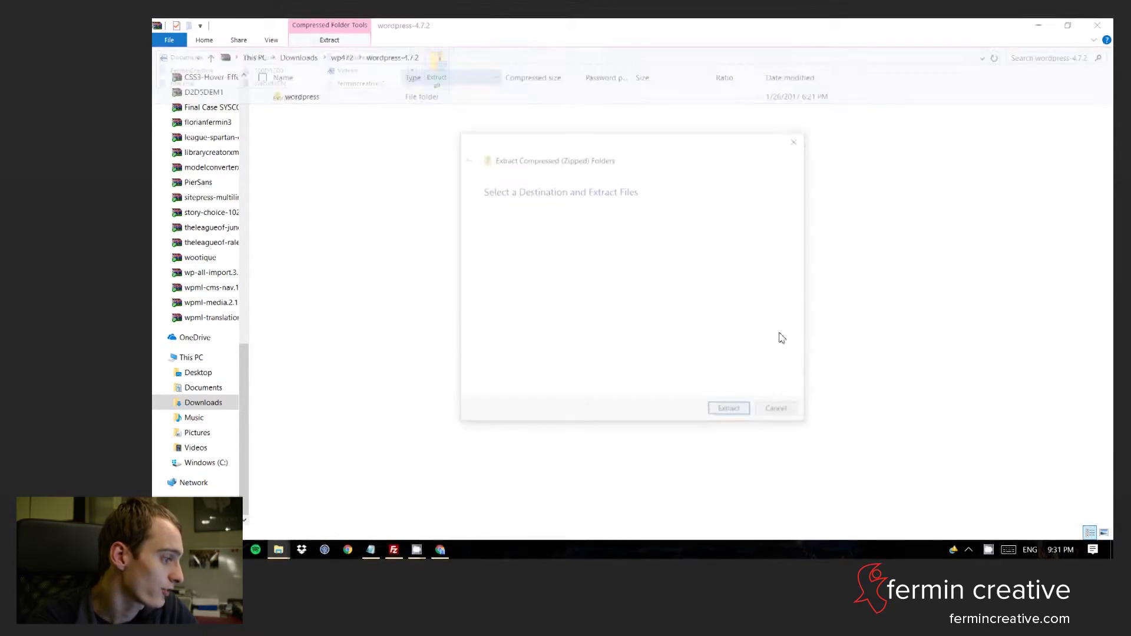
left_click(781, 414)
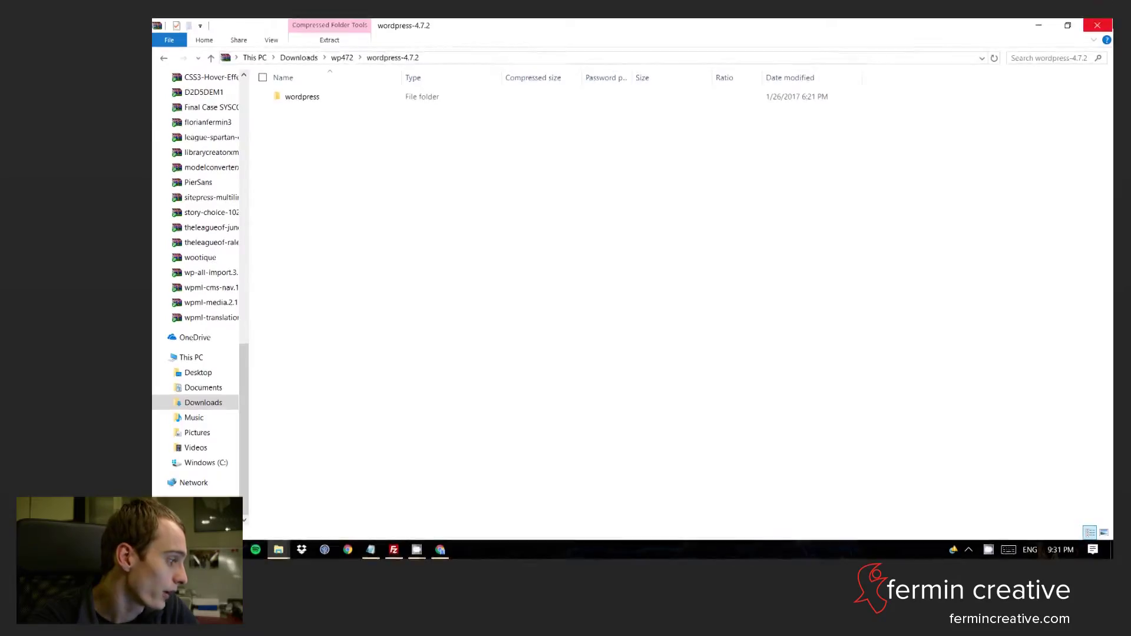
key("alt+Tab")
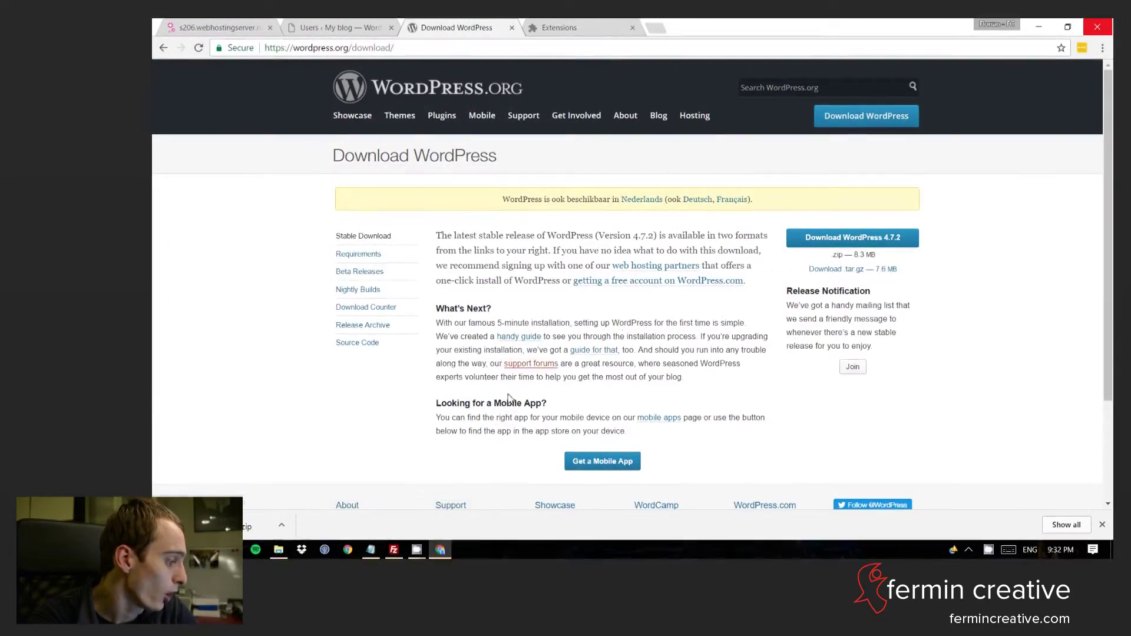
left_click(393, 549)
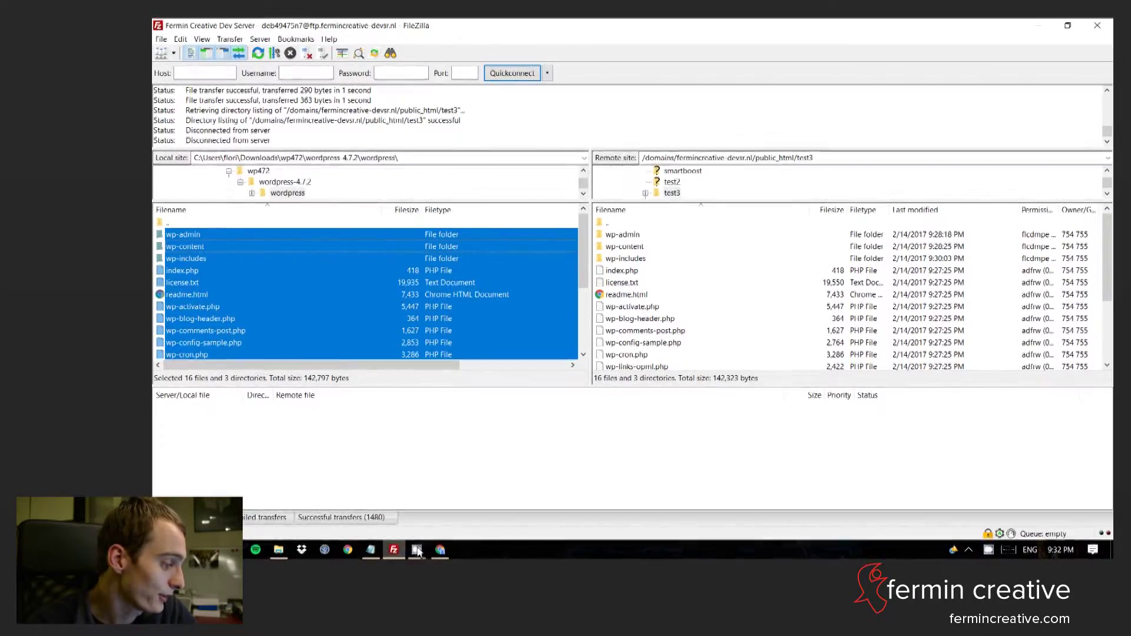
- Leave FileZilla and return to the DirectAdmin tab in Chrome
left_click(440, 550)
right_click(183, 24)
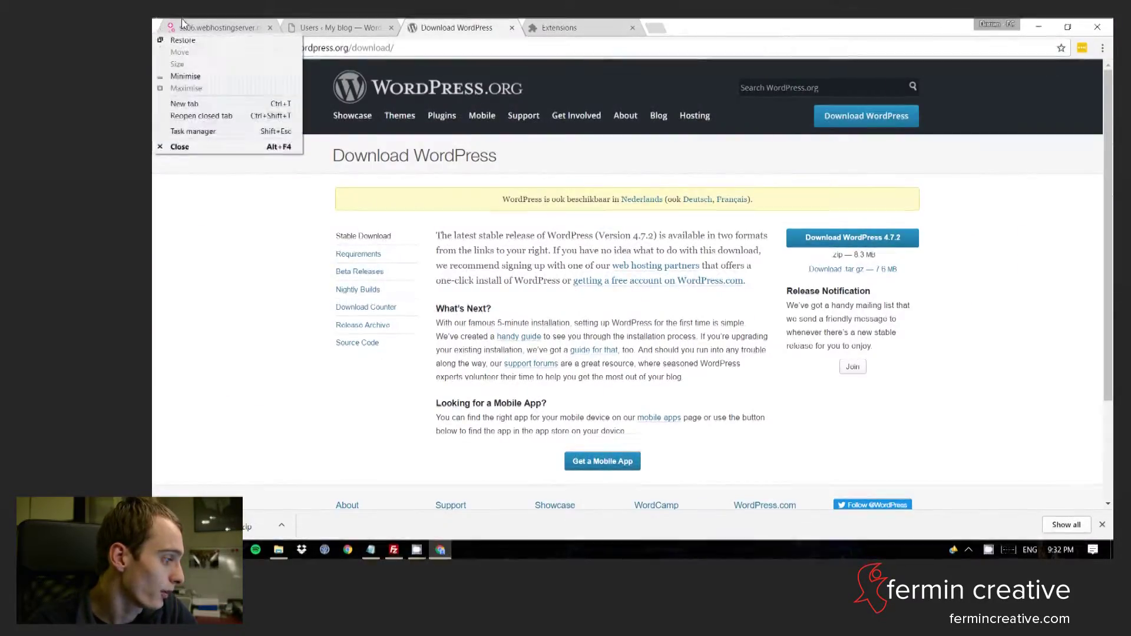
left_click(182, 24)
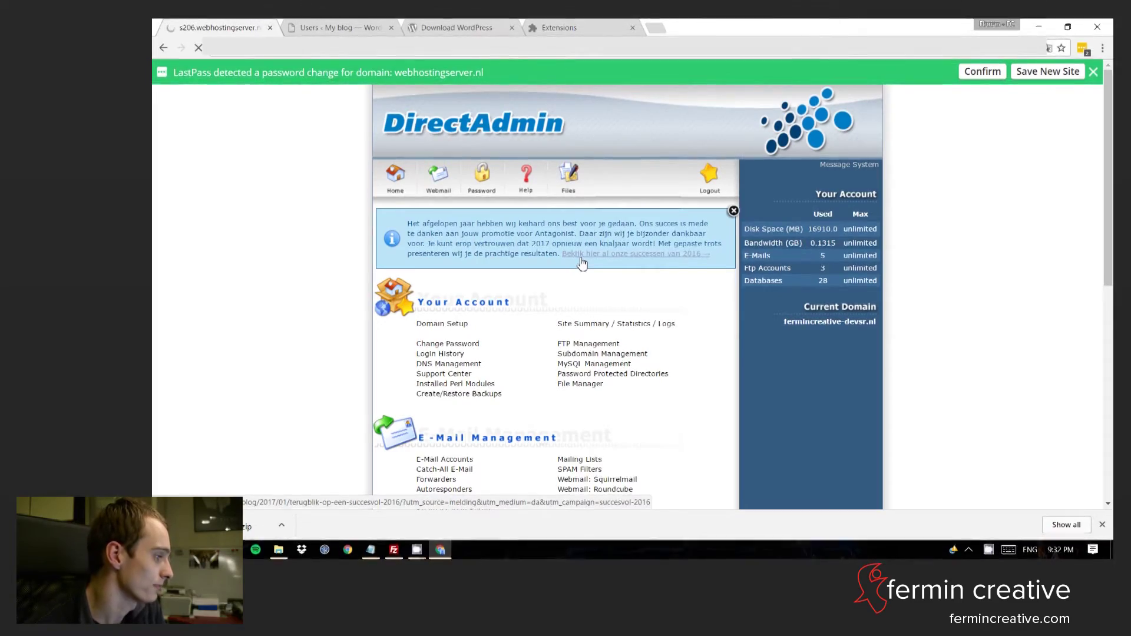
- Create database testdb2 with username testdb2 and a randomly generated password
left_click(1092, 73)
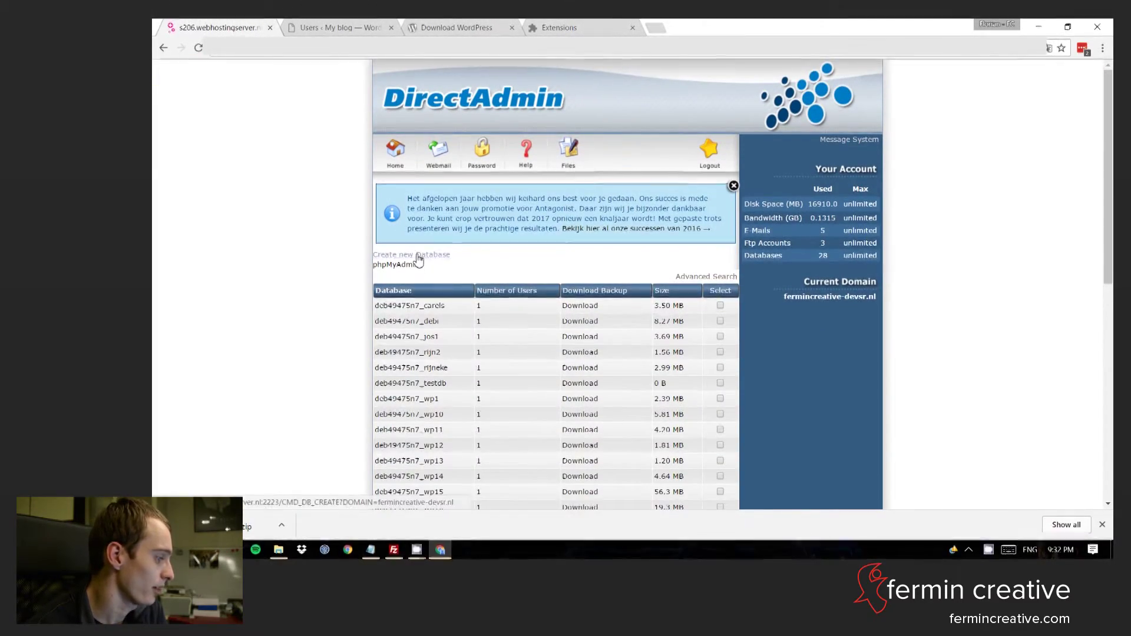
left_click(534, 272)
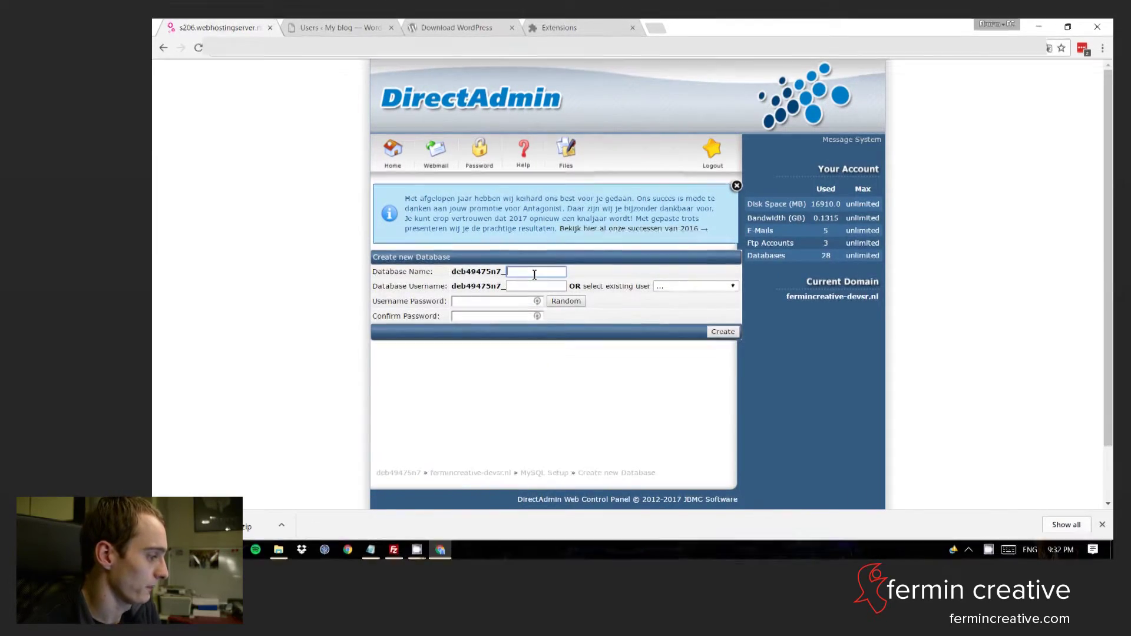
type("testdb2")
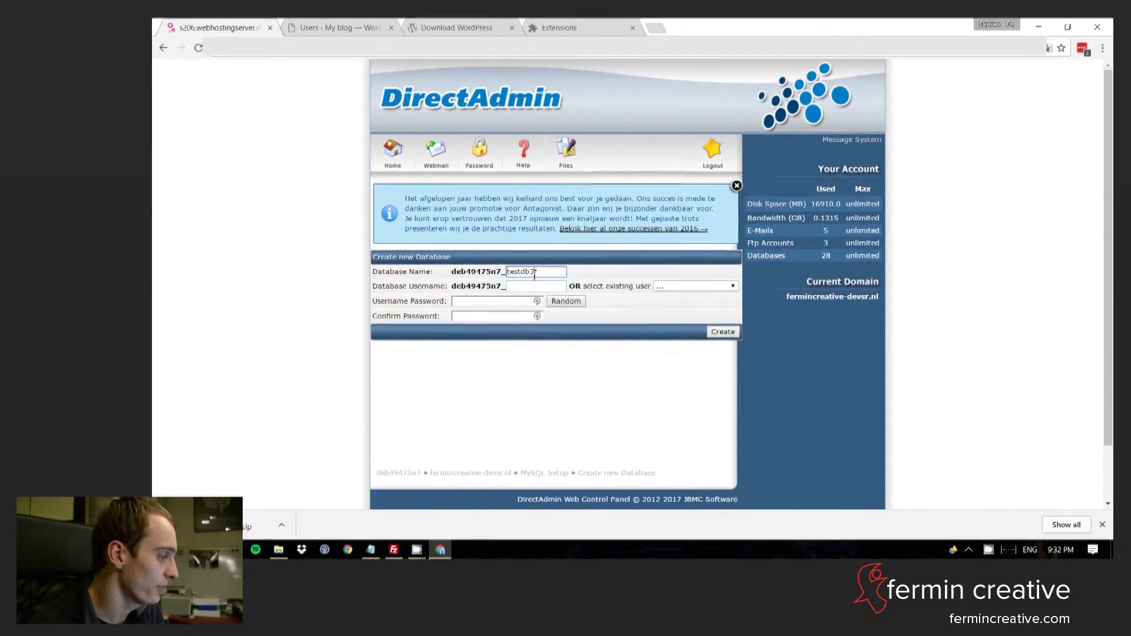
left_click(538, 287)
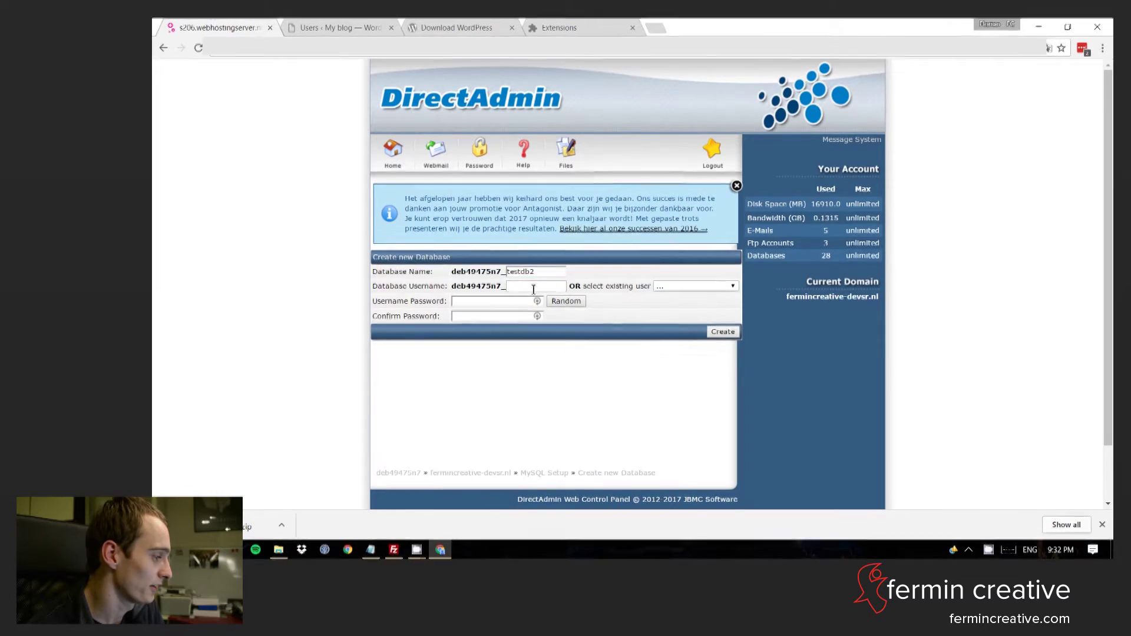
type("test")
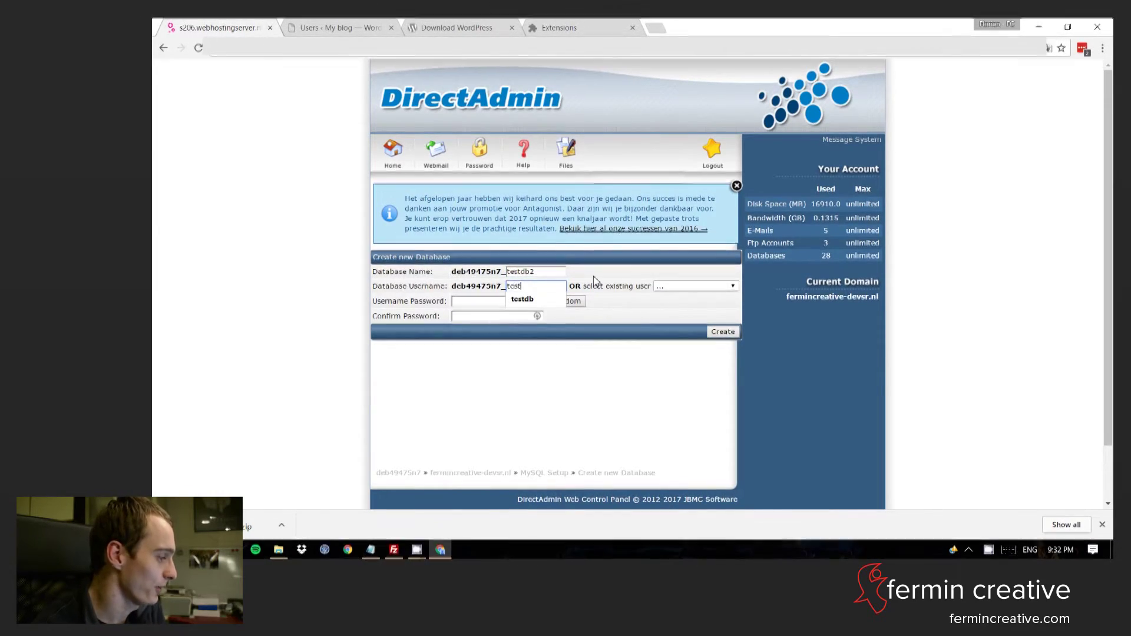
type("db2")
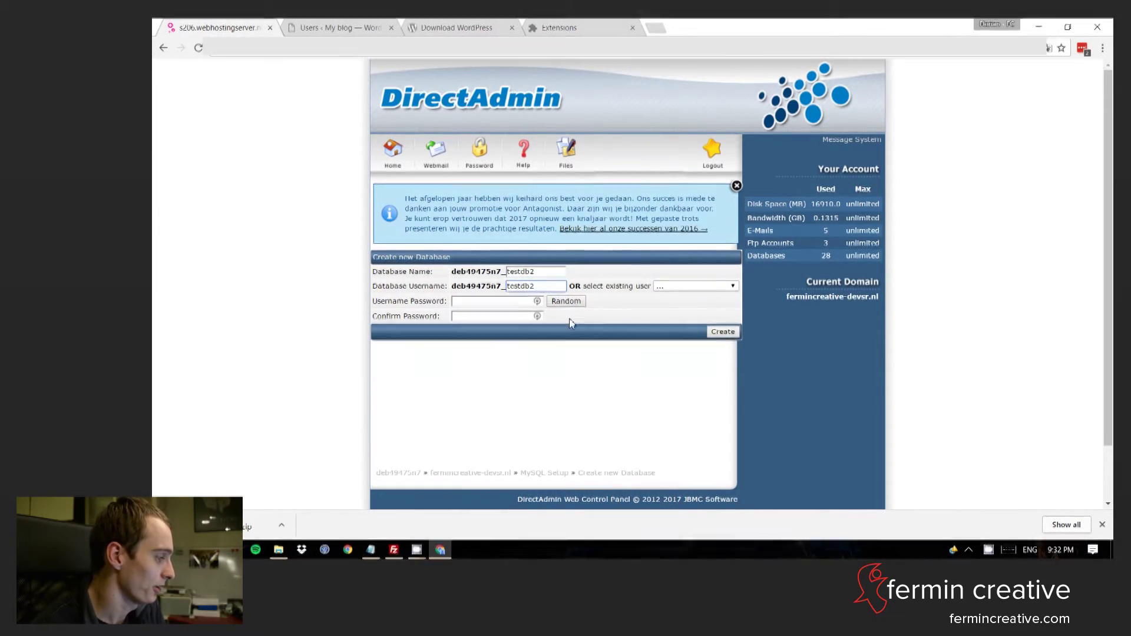
left_click(576, 304)
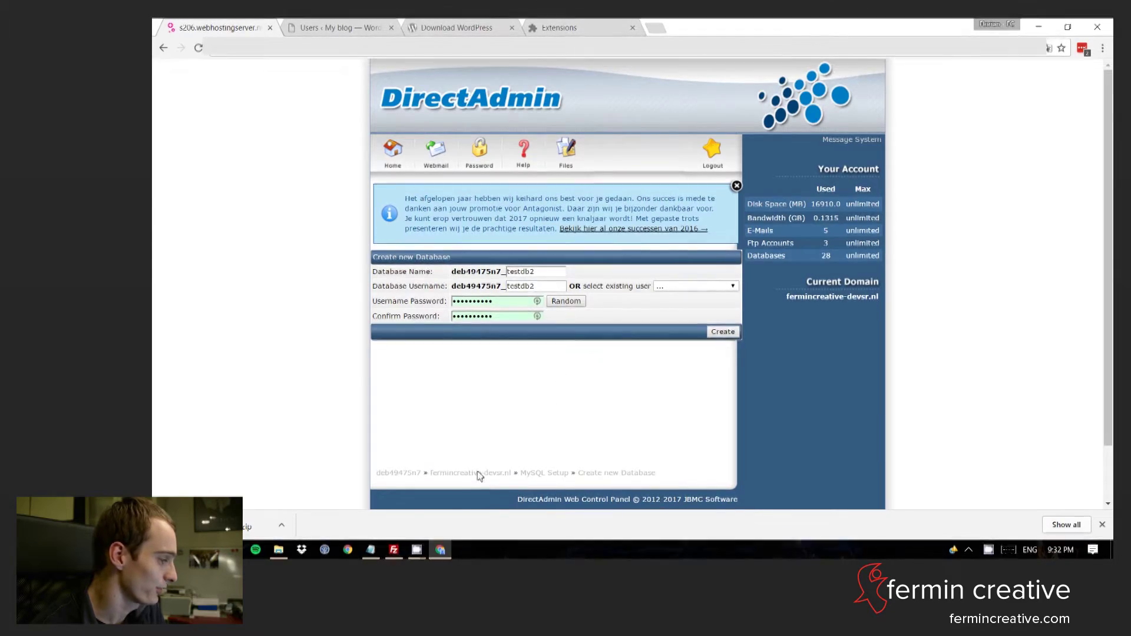
left_click(723, 332)
key("alt+Tab")
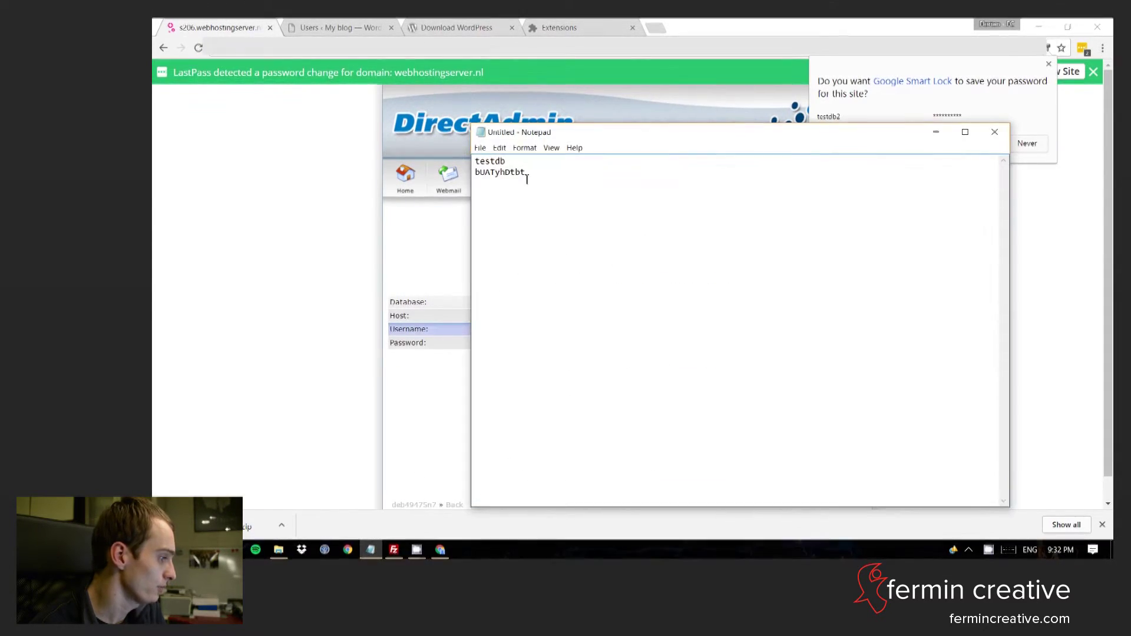
- Copy the testdb2 password onto a new notes line and delete the old password line
left_click(235, 328)
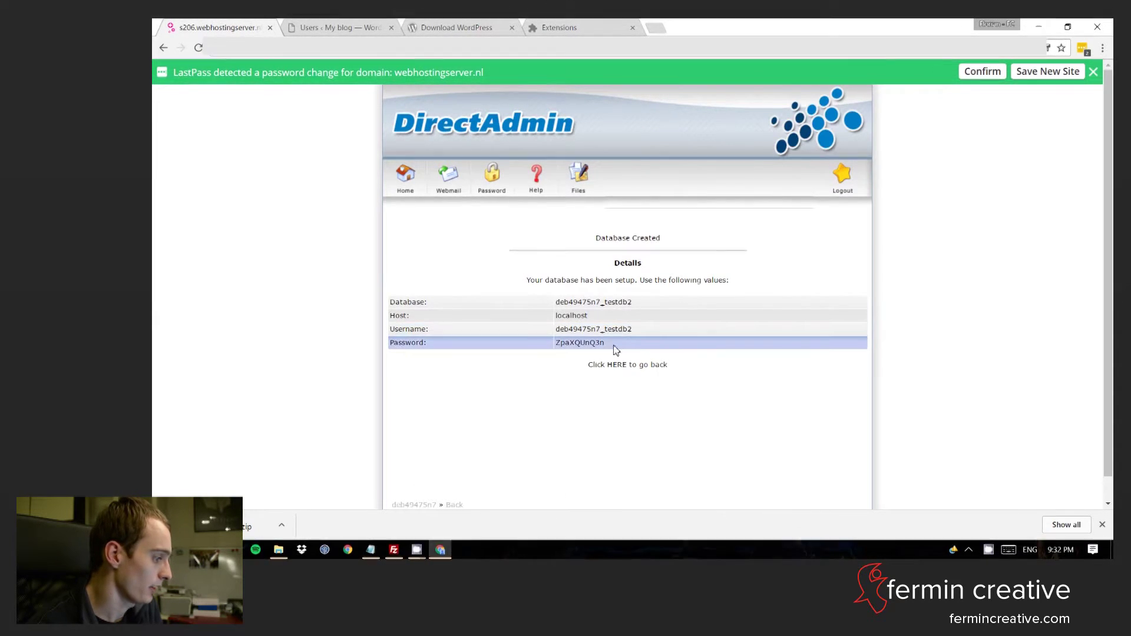
left_click_drag(611, 351, 556, 346)
key("ctrl+c")
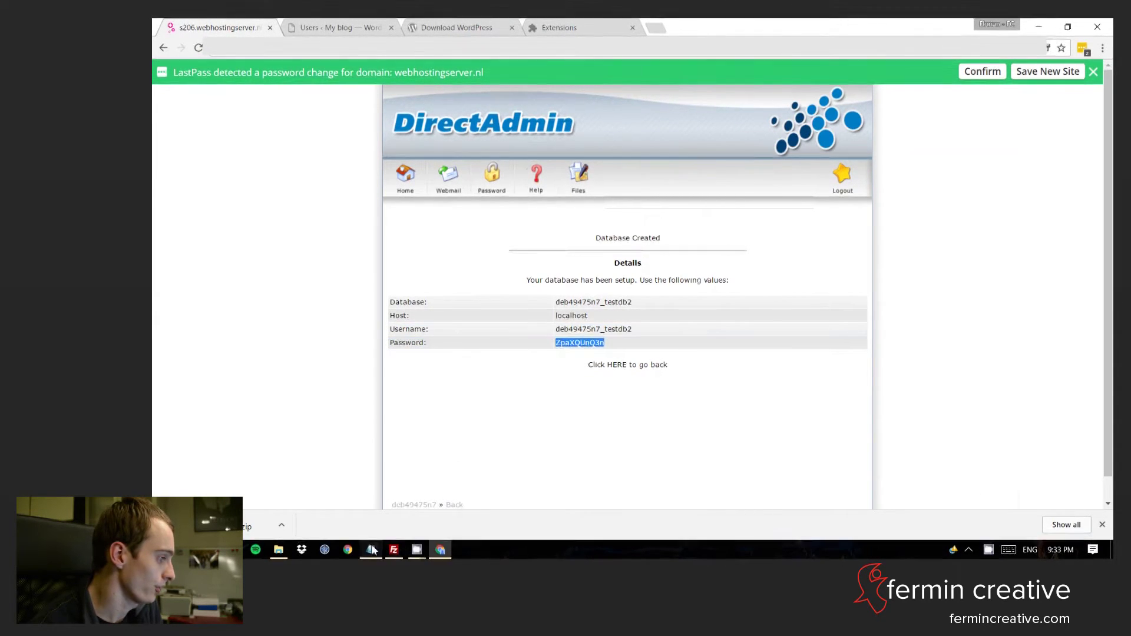
key("alt+Tab")
key("Return")
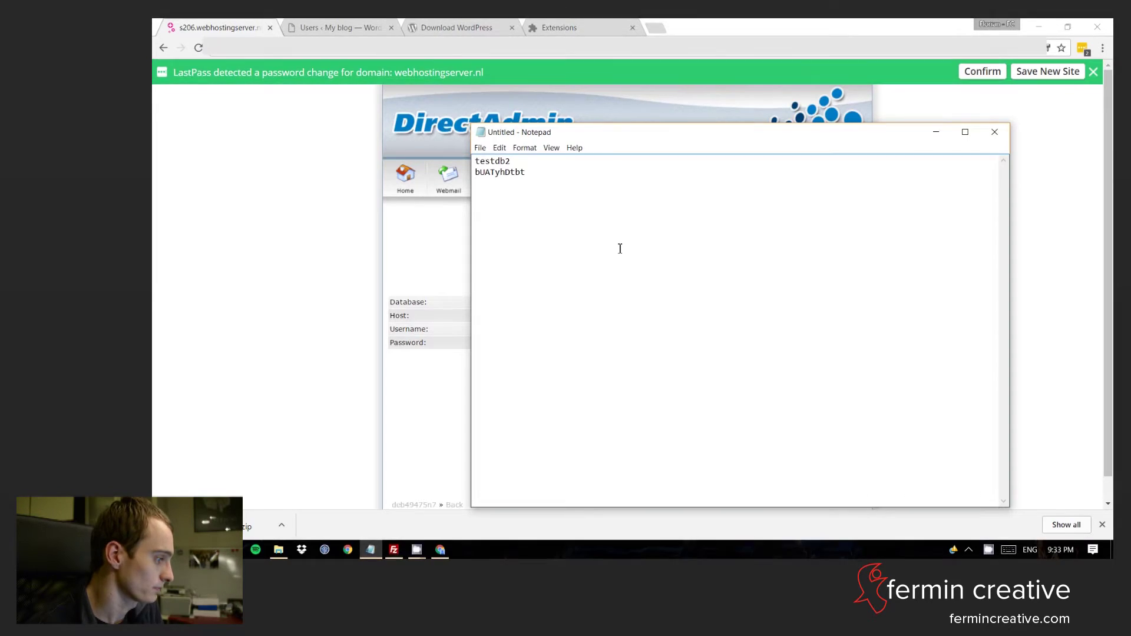
key("ctrl+v")
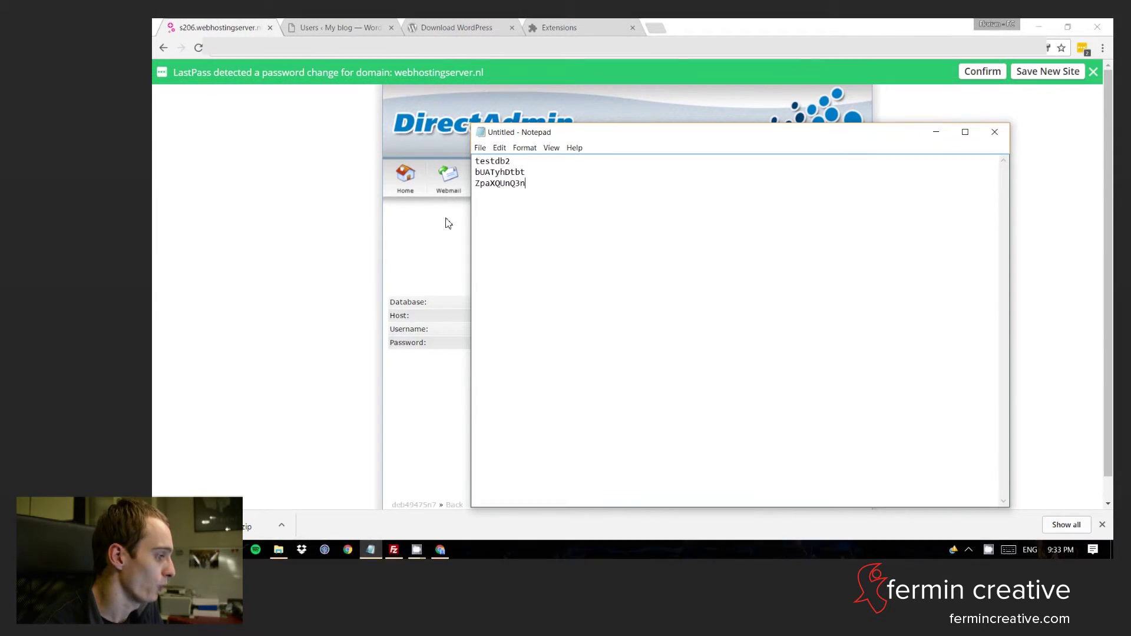
left_click(475, 183)
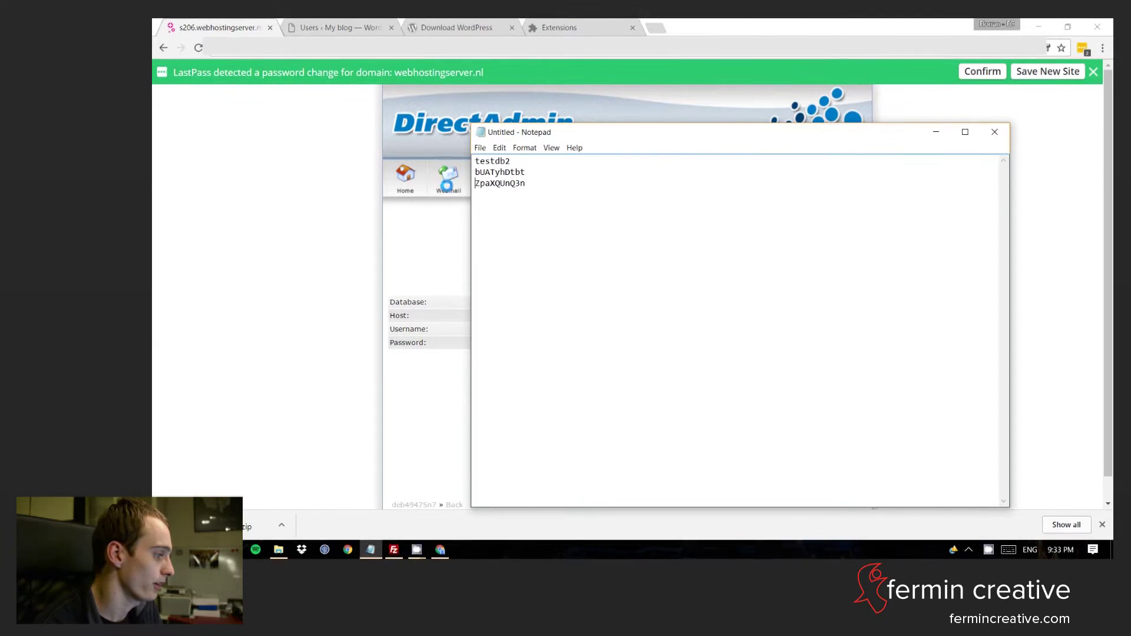
left_click_drag(511, 165, 526, 172)
key("Delete")
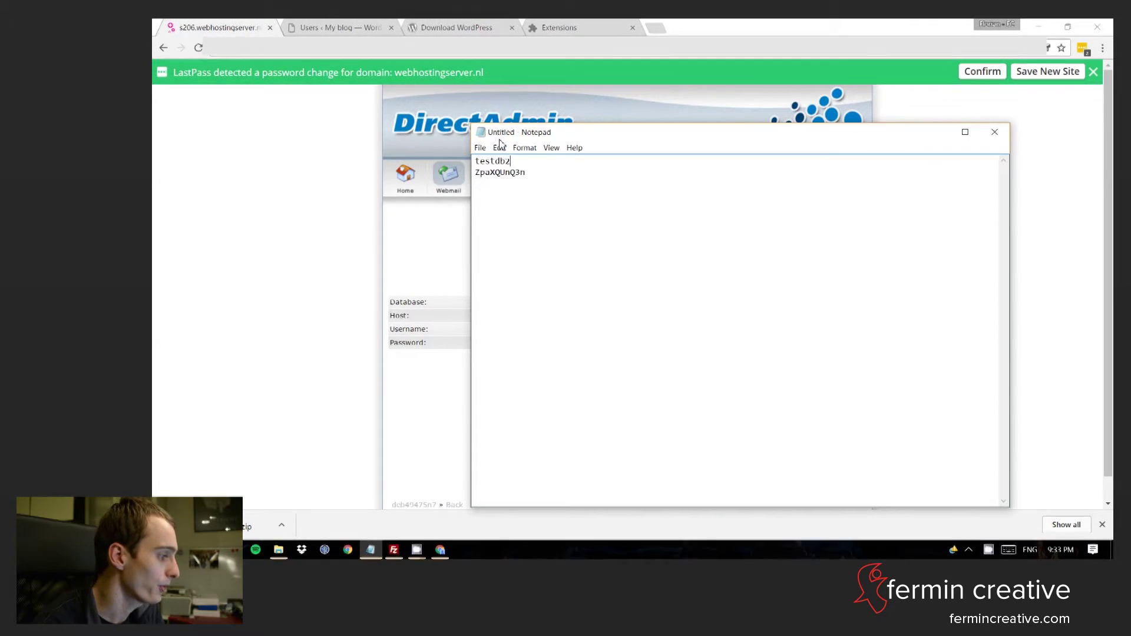
left_click(340, 290)
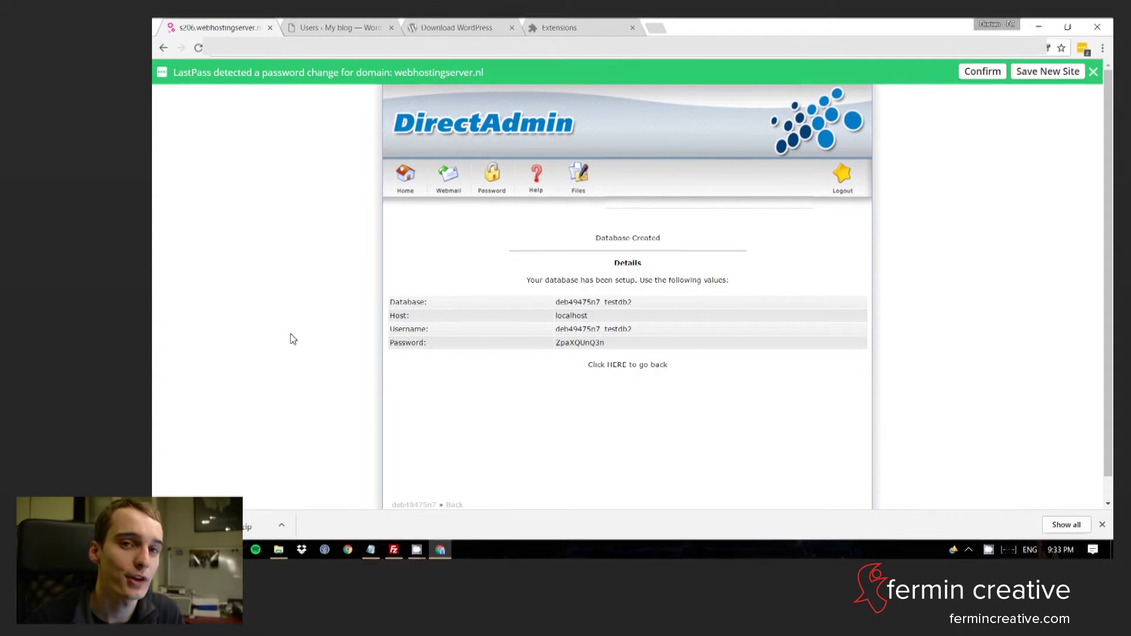
- Load fermincreative-devsr.nl/test3/index.php in a new tab, reloading after the empty-response error
key("ctrl+t")
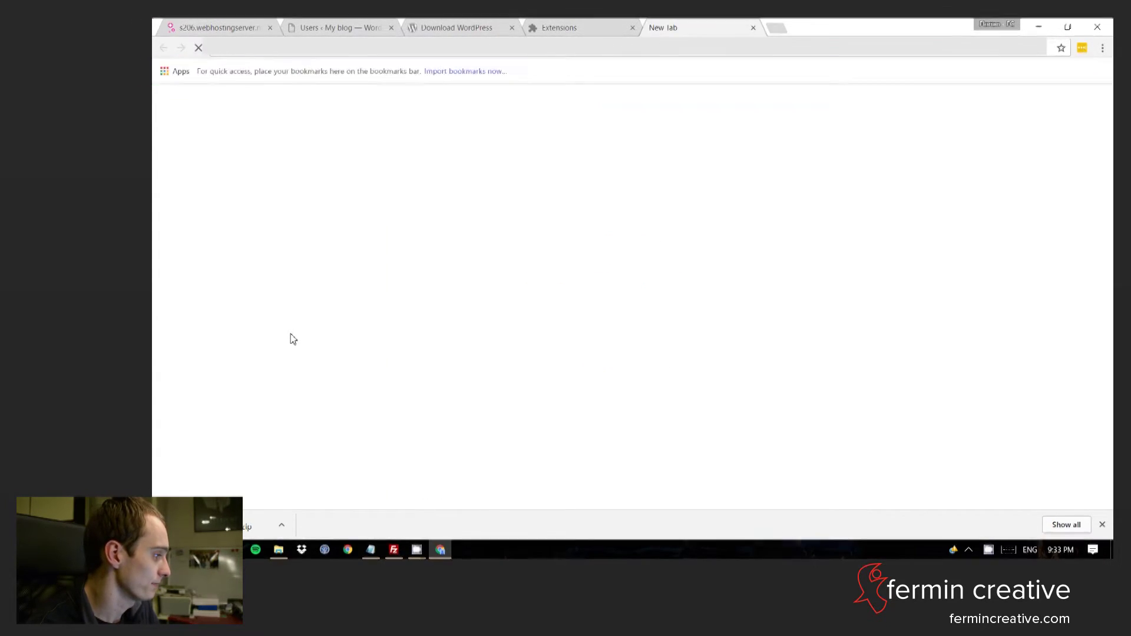
type("fermincrer")
key("BackSpace")
key("BackSpace")
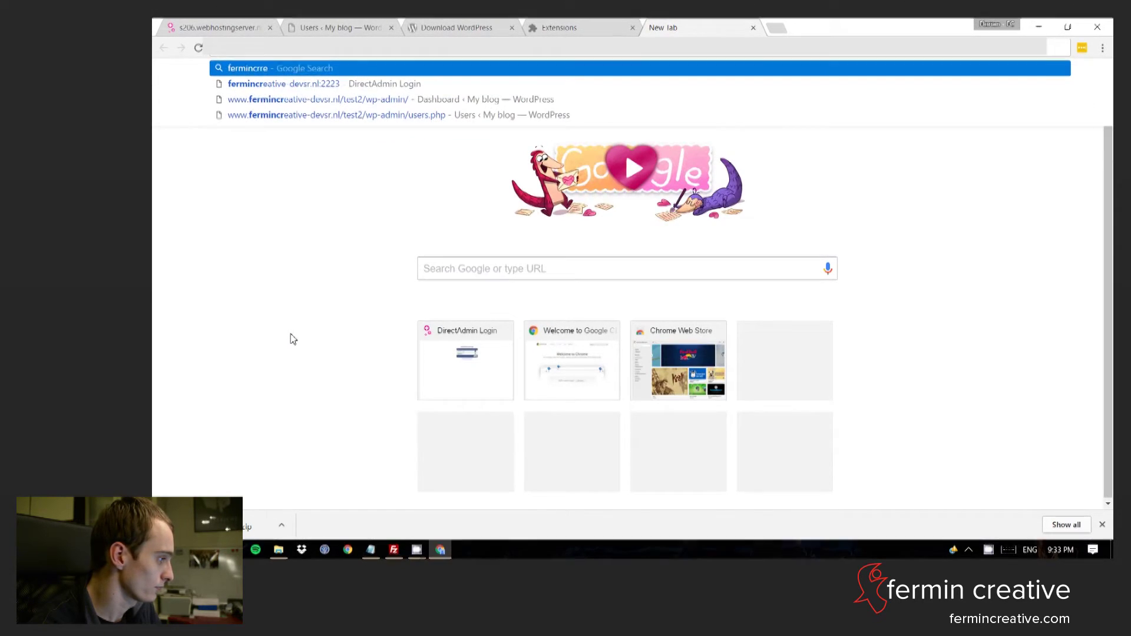
key("Down")
key("BackSpace")
key("BackSpace")
key("BackSpace")
key("BackSpace")
key("BackSpace")
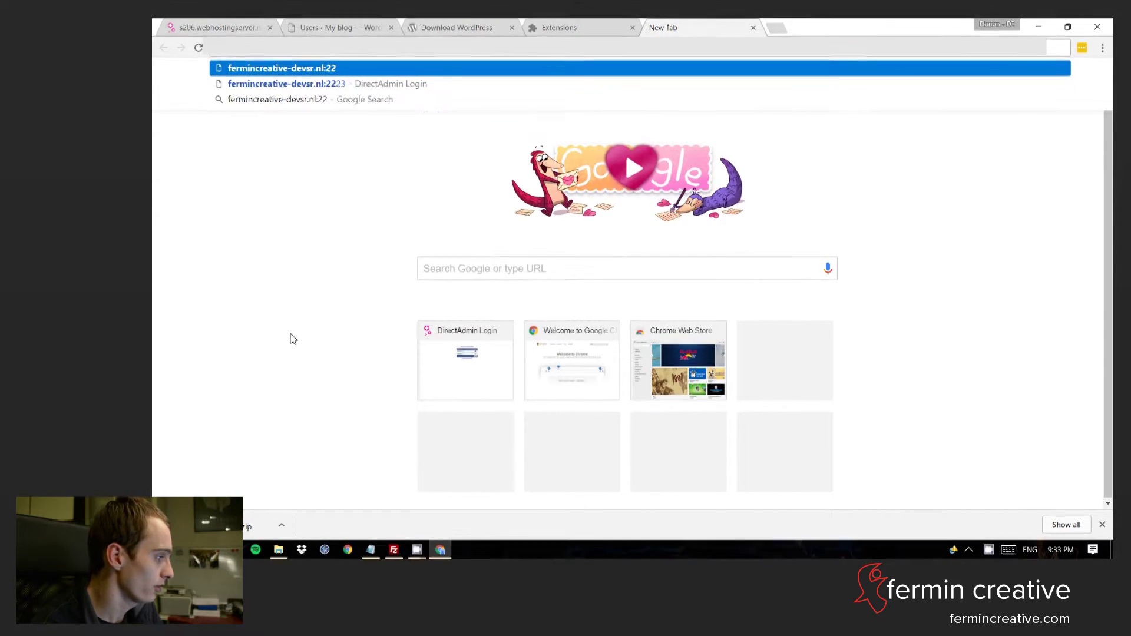
type("/test/3")
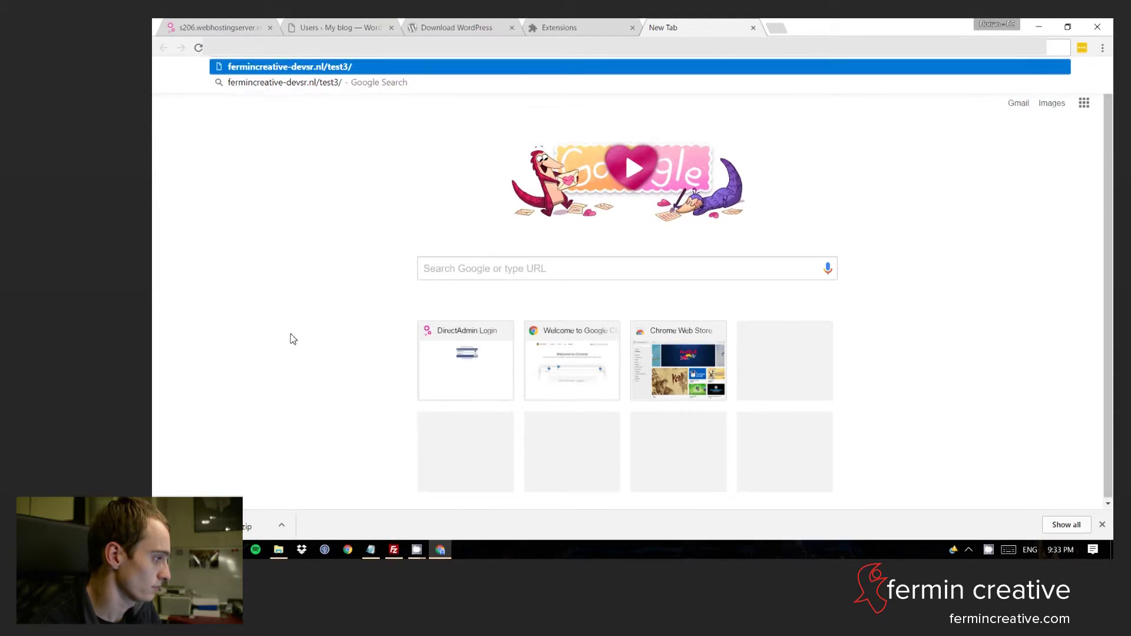
type("/index.php")
key("Return")
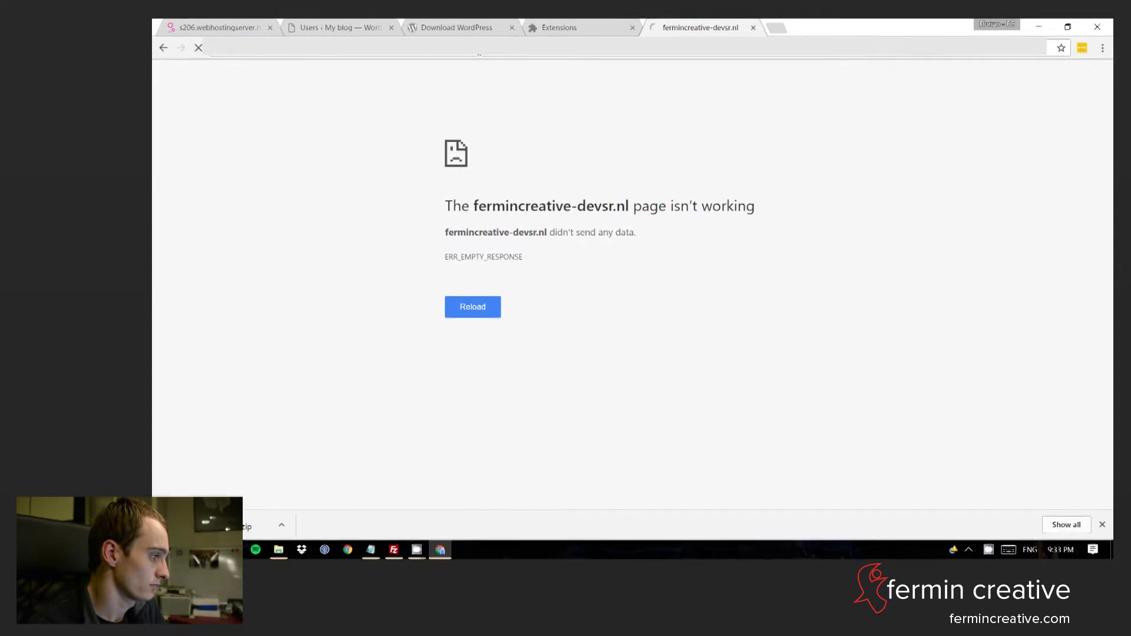
key("F5")
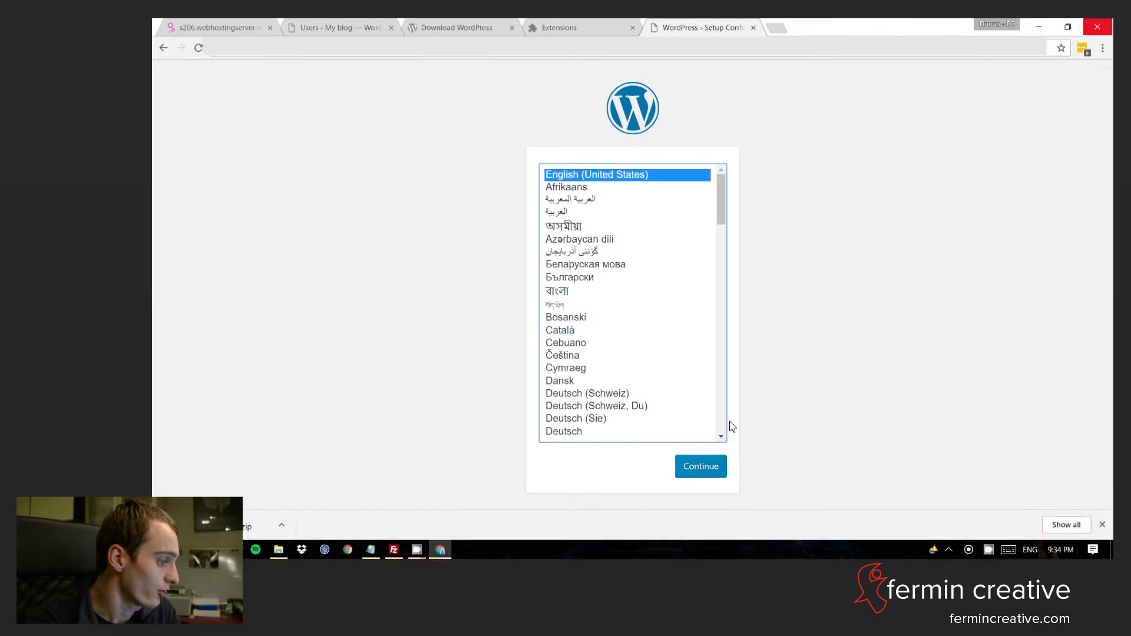
- Keep English (United States) as the language and proceed past the welcome page to the database form
left_click(710, 467)
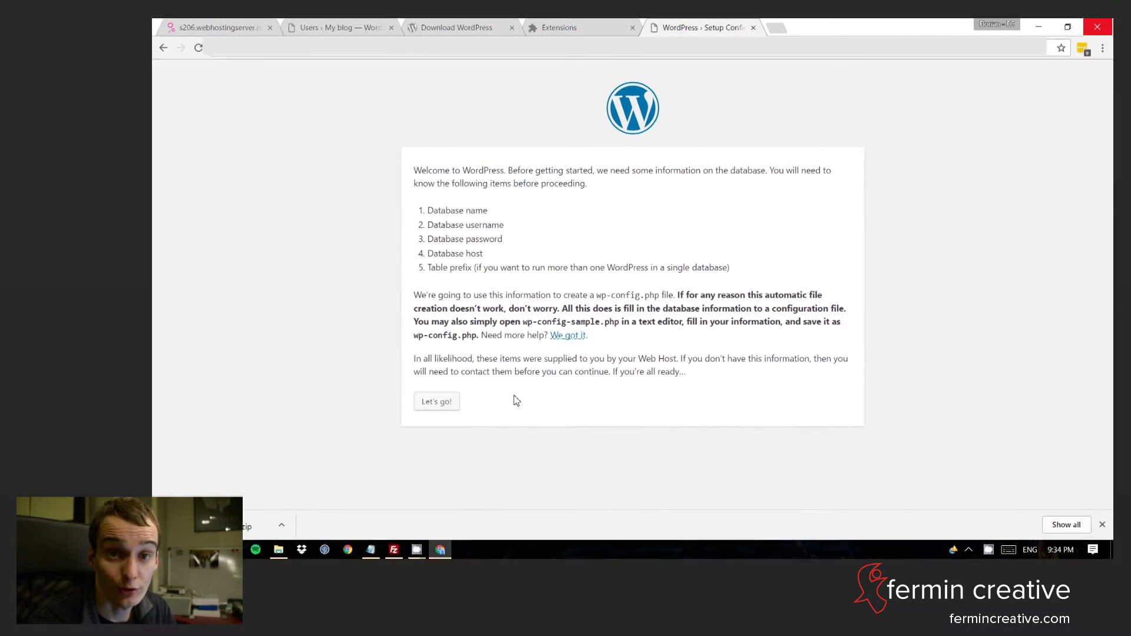
left_click(435, 411)
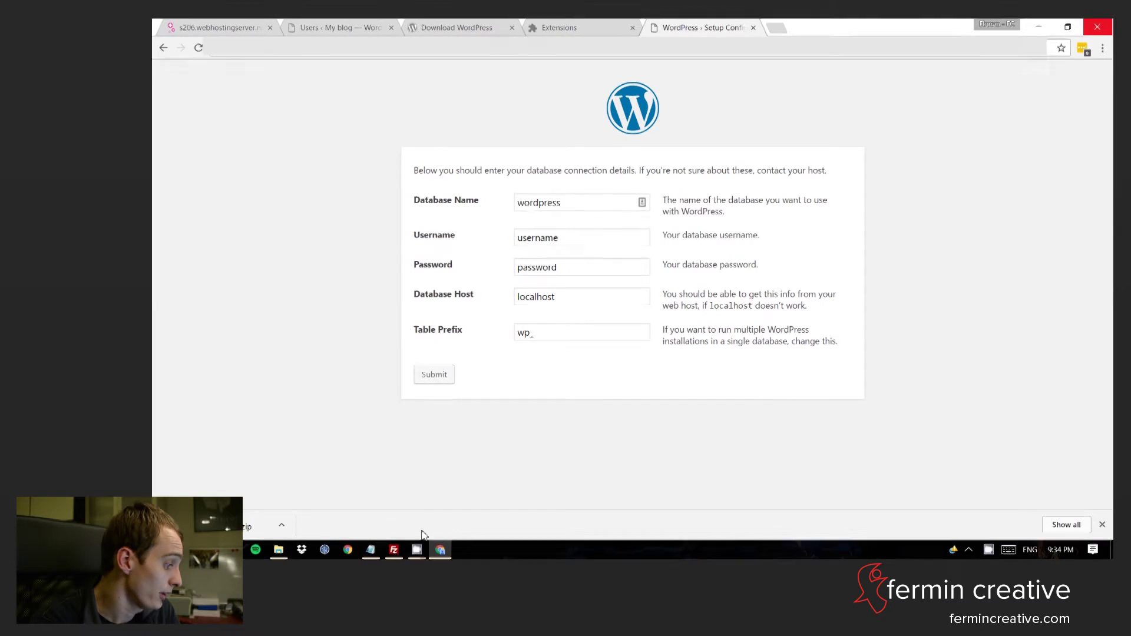
- Replace the default Database Name with the prefixed testdb2 database name from the notes
left_click(372, 550)
double_click(501, 172)
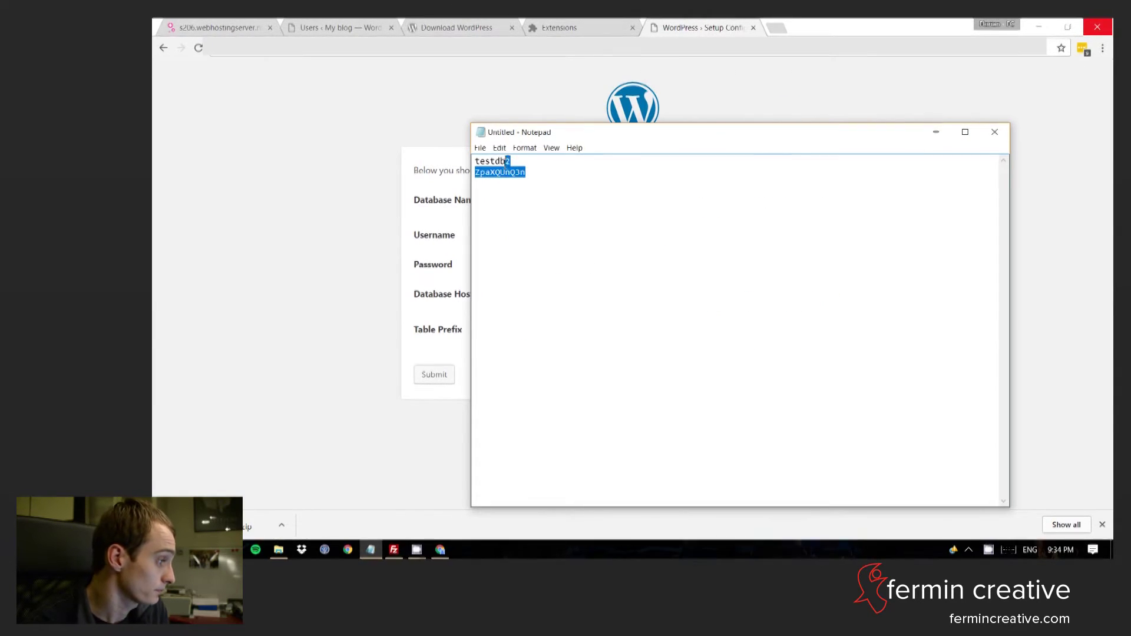
left_click(603, 167)
double_click(479, 161)
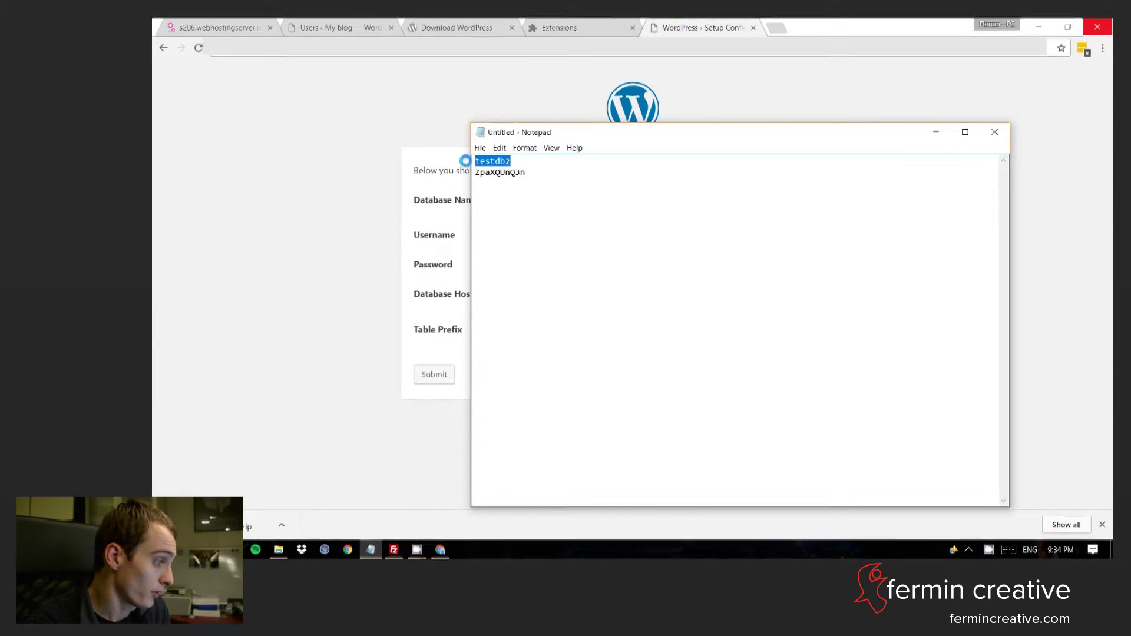
left_click(442, 207)
left_click(606, 200)
key("ctrl+a")
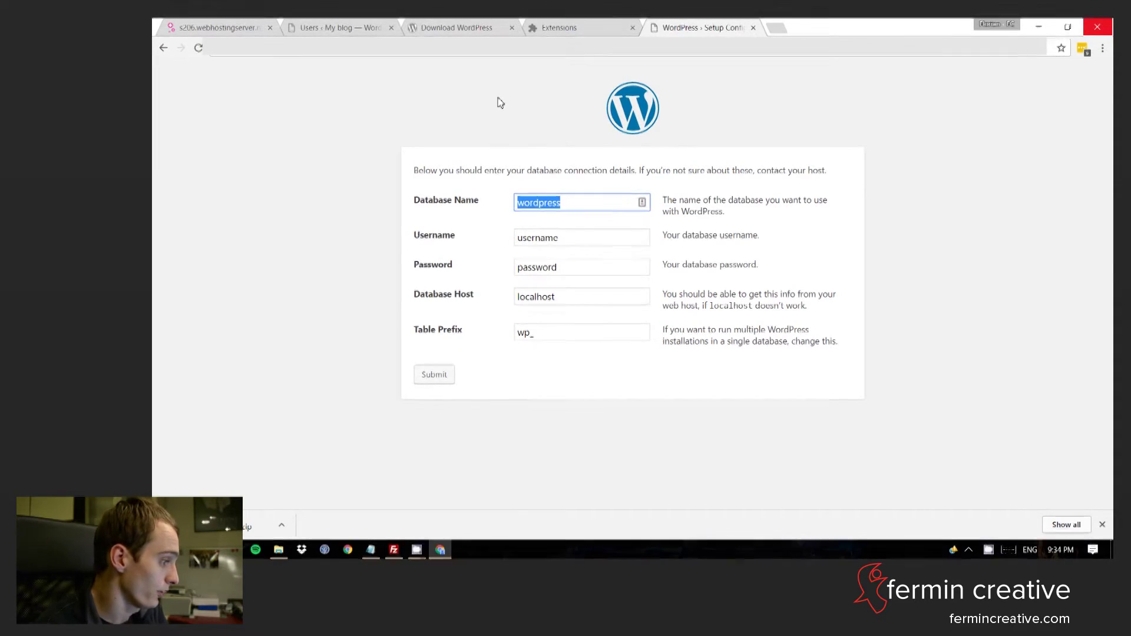
type("deb")
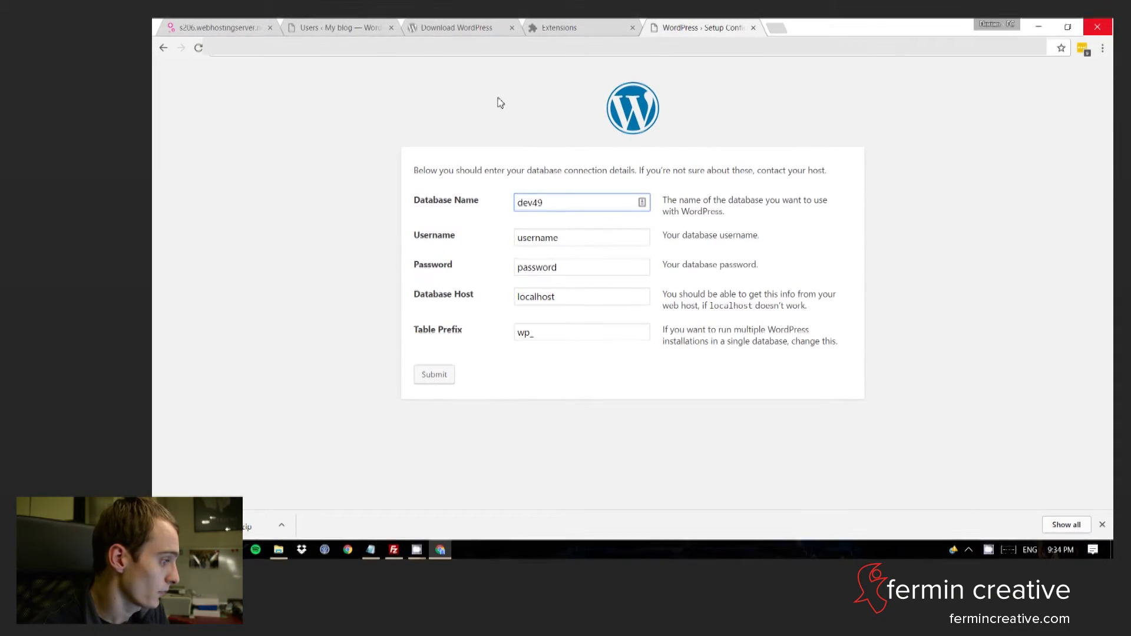
type("493")
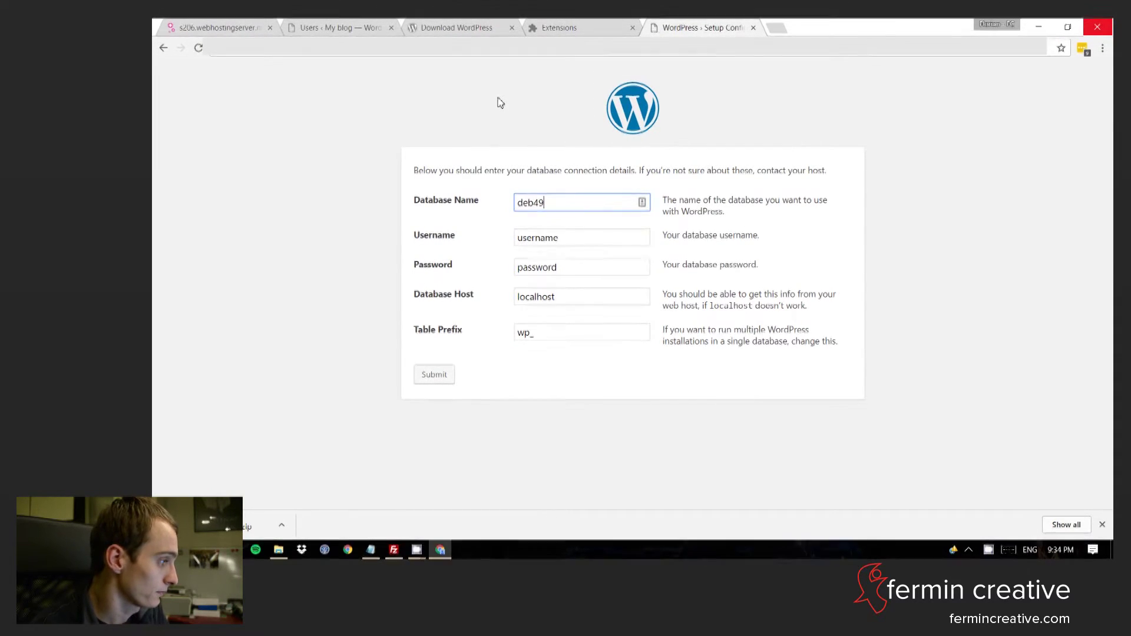
key("BackSpace")
type("475")
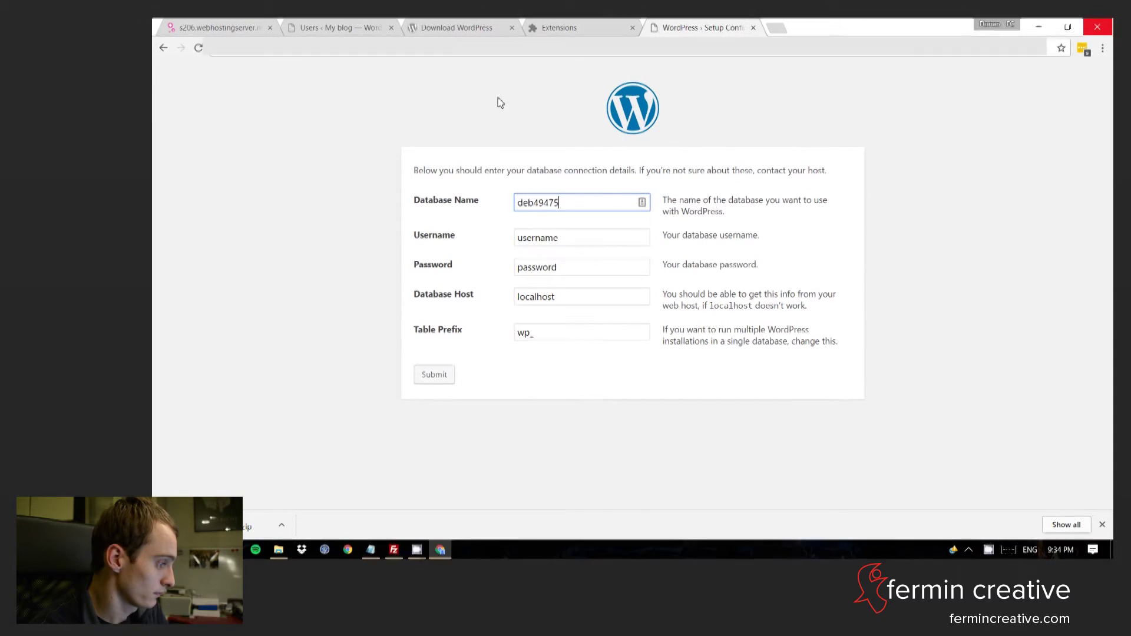
type("n7")
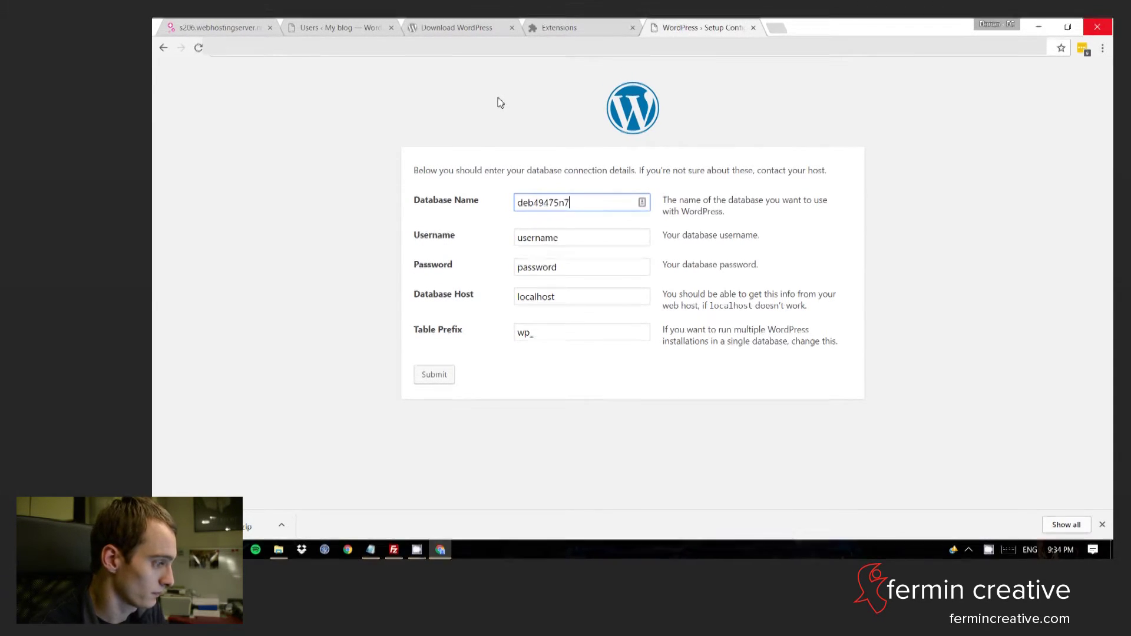
type("_testdb2")
key("Tab")
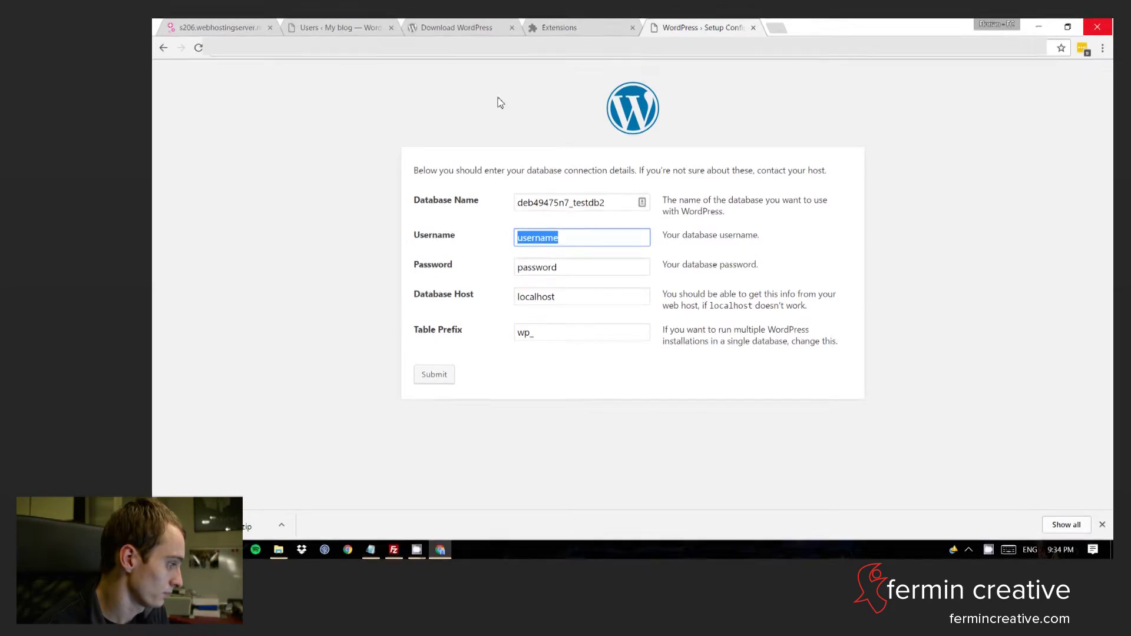
- Copy the database name into the Username field
left_click_drag(618, 202, 471, 215)
key("ctrl+c")
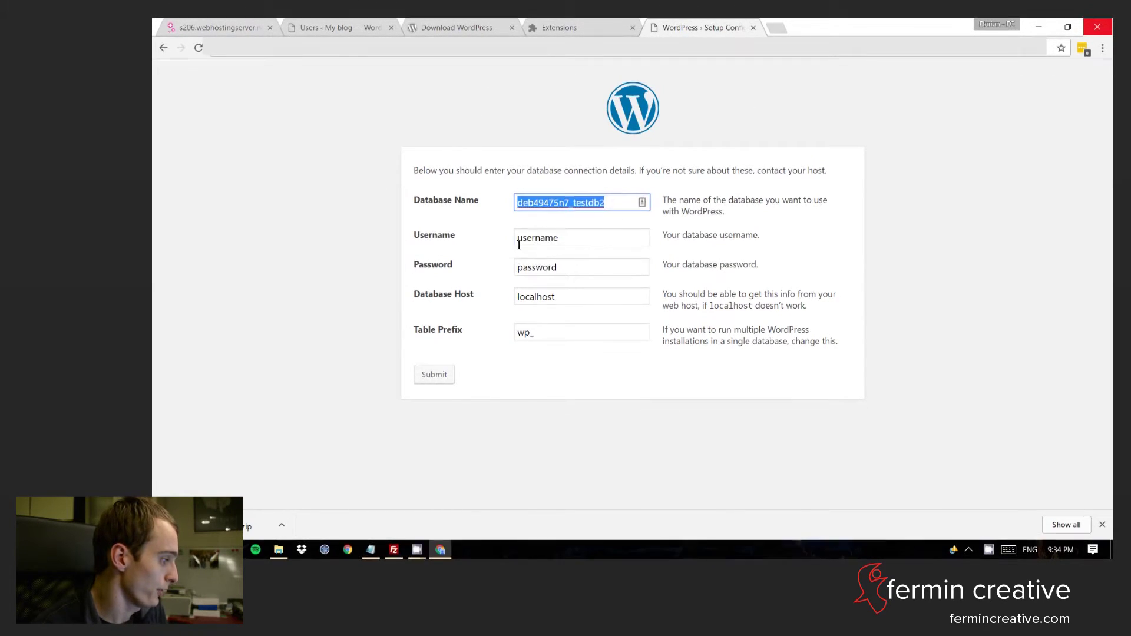
left_click(576, 241)
key("ctrl+a")
key("ctrl+v")
key("Tab")
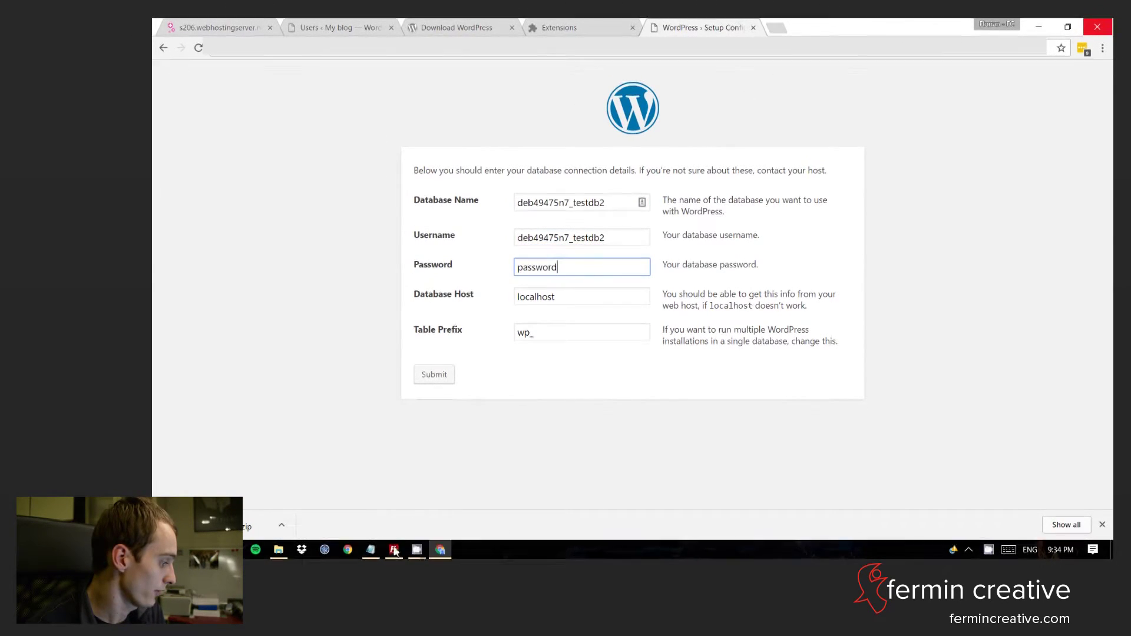
- Paste the saved database password from Notepad into the Password field
left_click(377, 549)
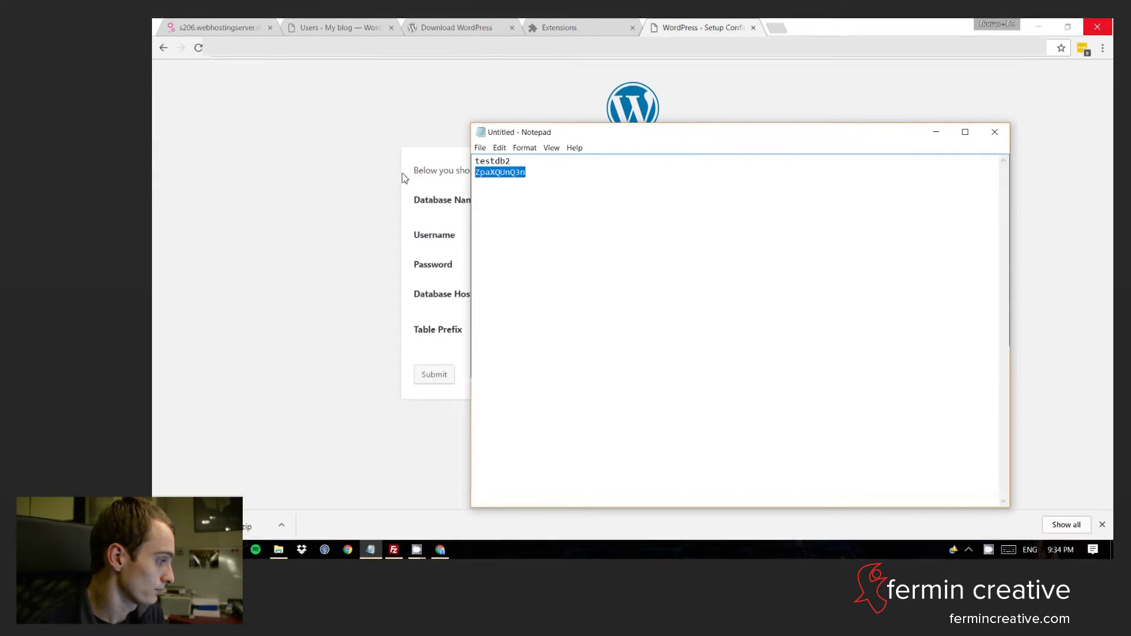
left_click(346, 252)
left_click_drag(588, 269, 318, 270)
key("ctrl+v")
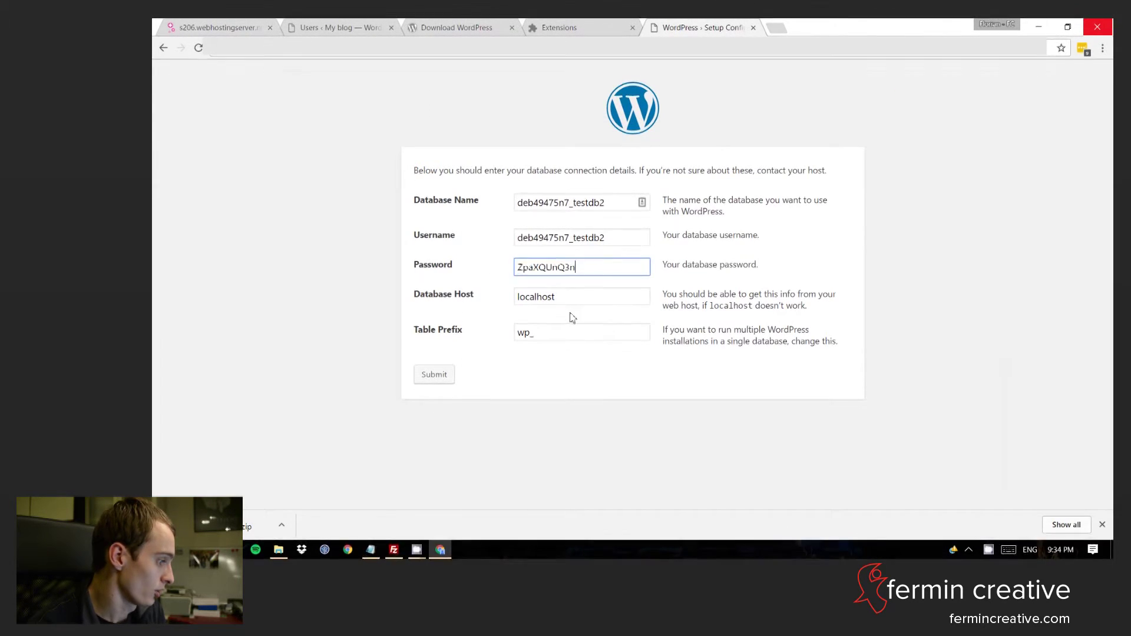
left_click(574, 339)
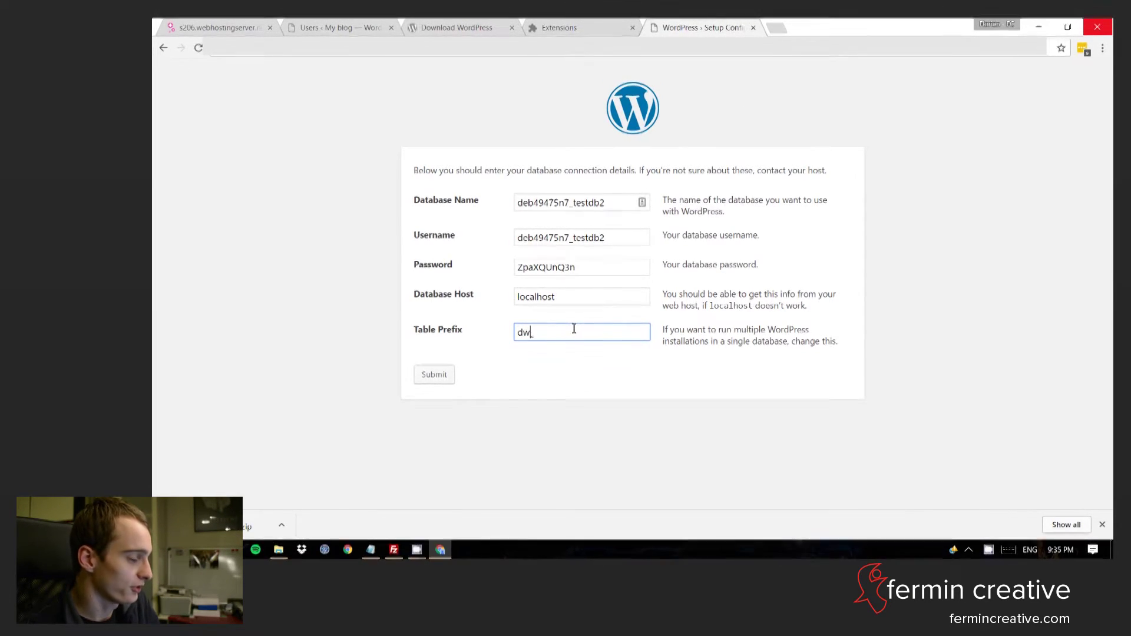
- Change the table prefix from wp_ to dw4y_ and submit the database details
key("BackSpace")
type("w")
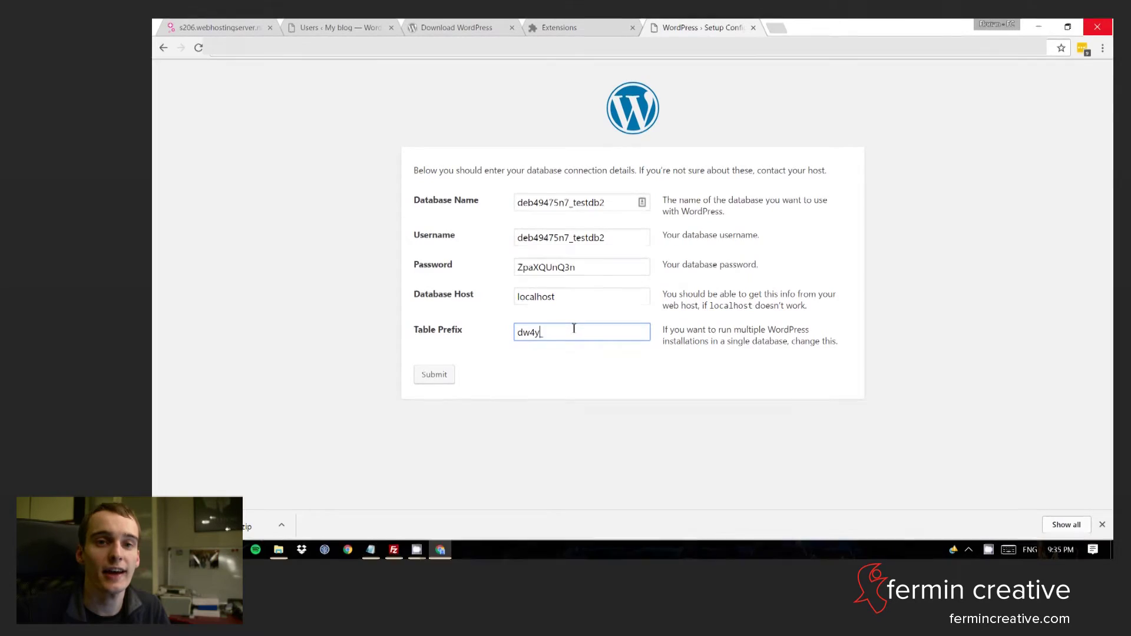
type("_")
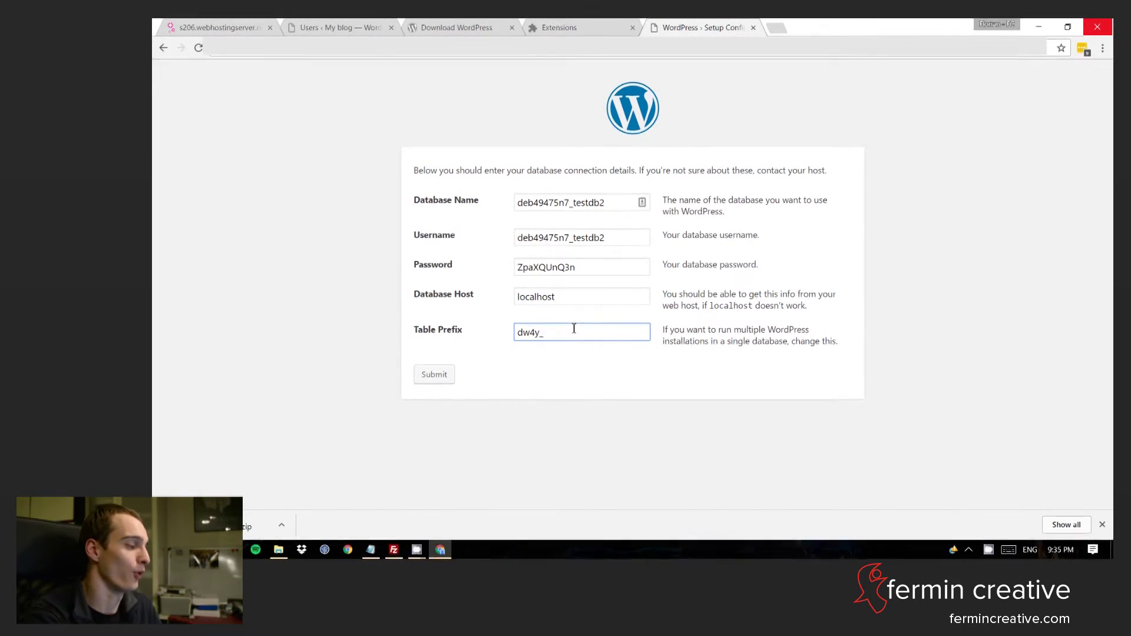
left_click(434, 374)
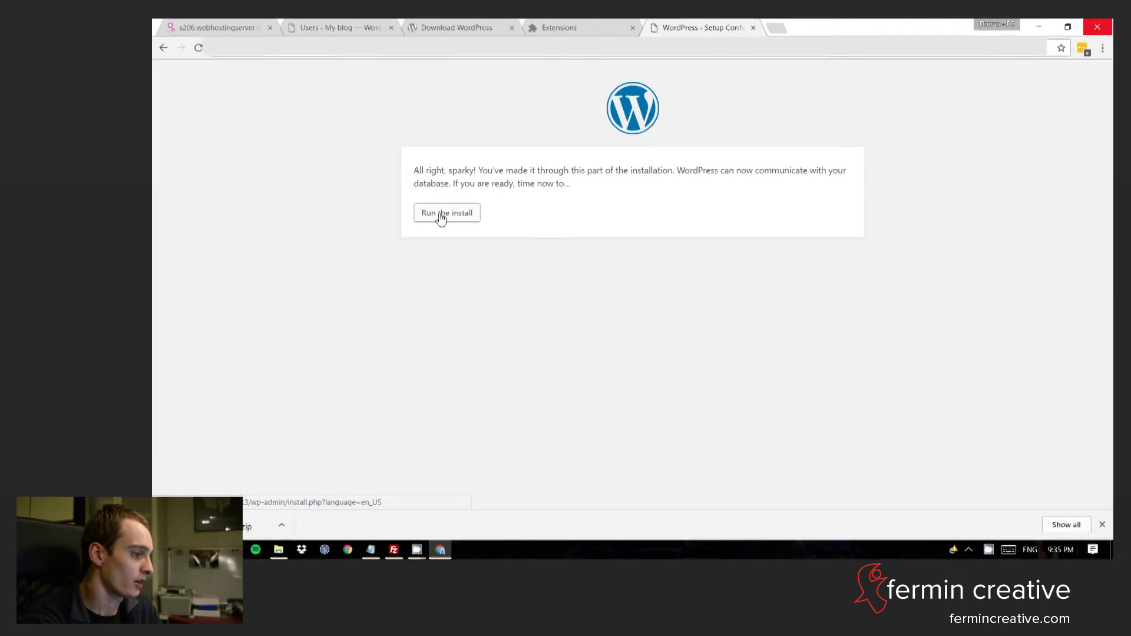
- Run the installation and enter site title 'Test Install' and the admin username
left_click(442, 217)
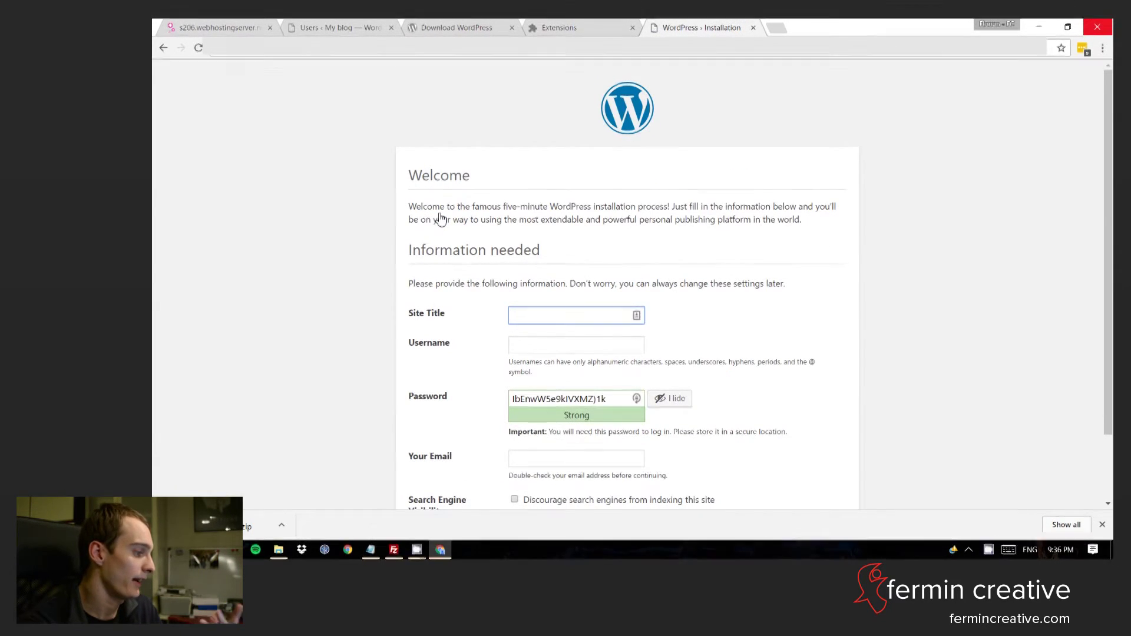
scroll(576, 313, "down", 2)
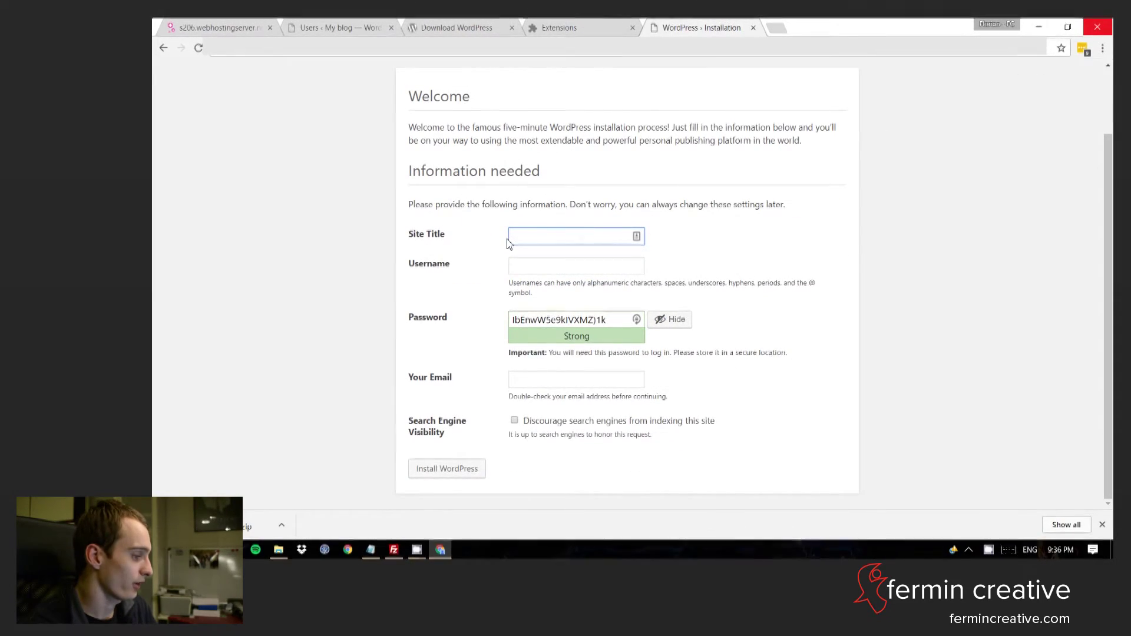
type("Tes")
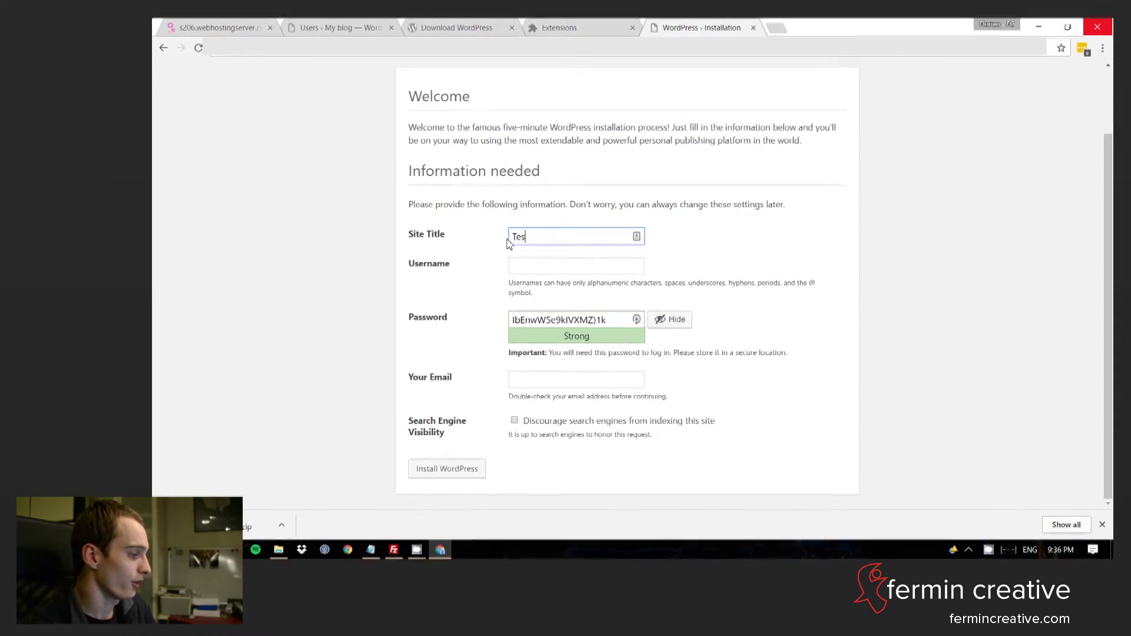
type("t Install")
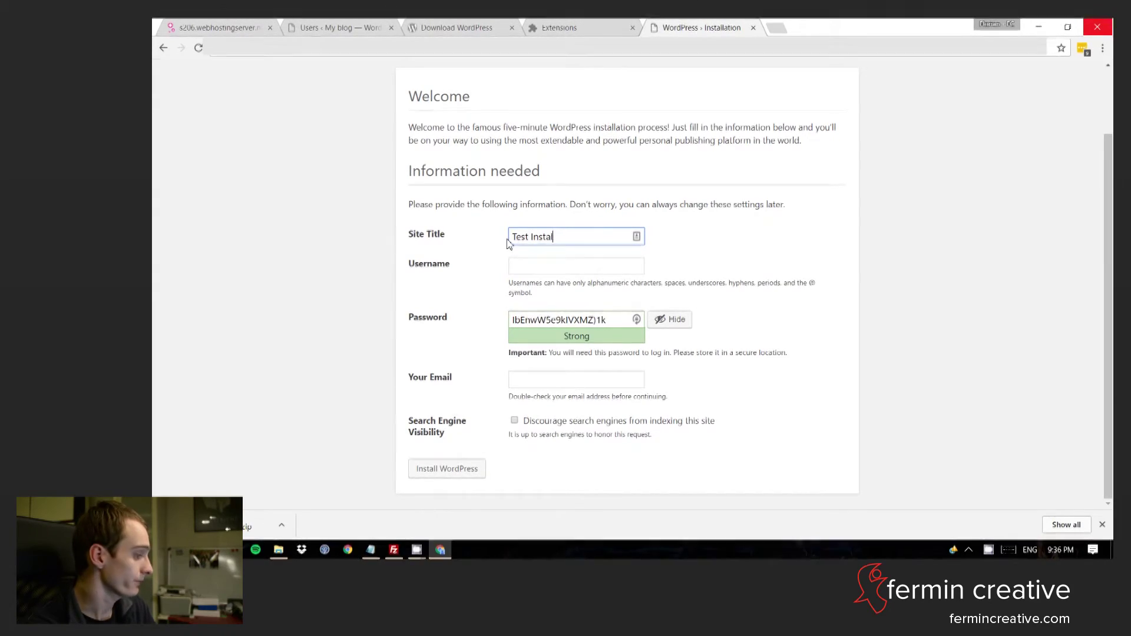
left_click(511, 265)
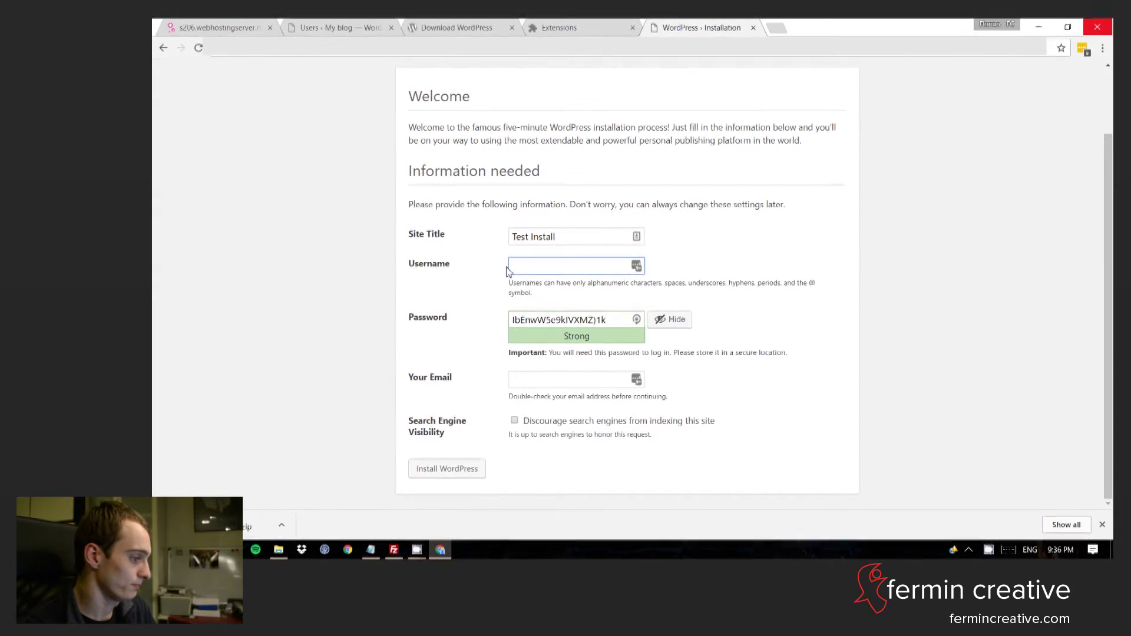
type("fl")
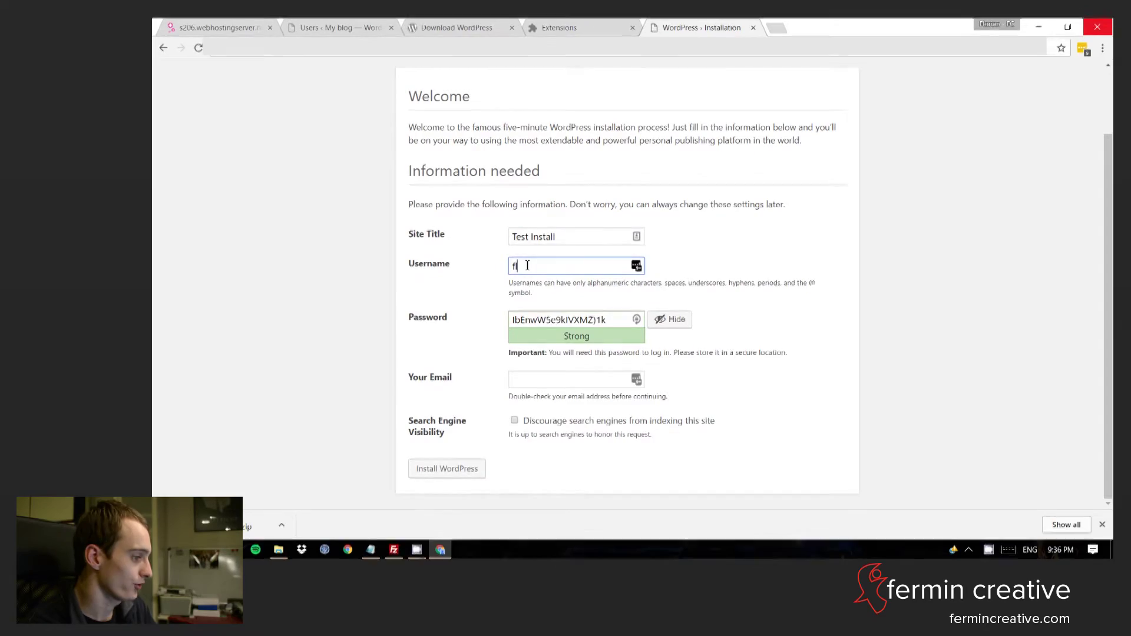
type("oran")
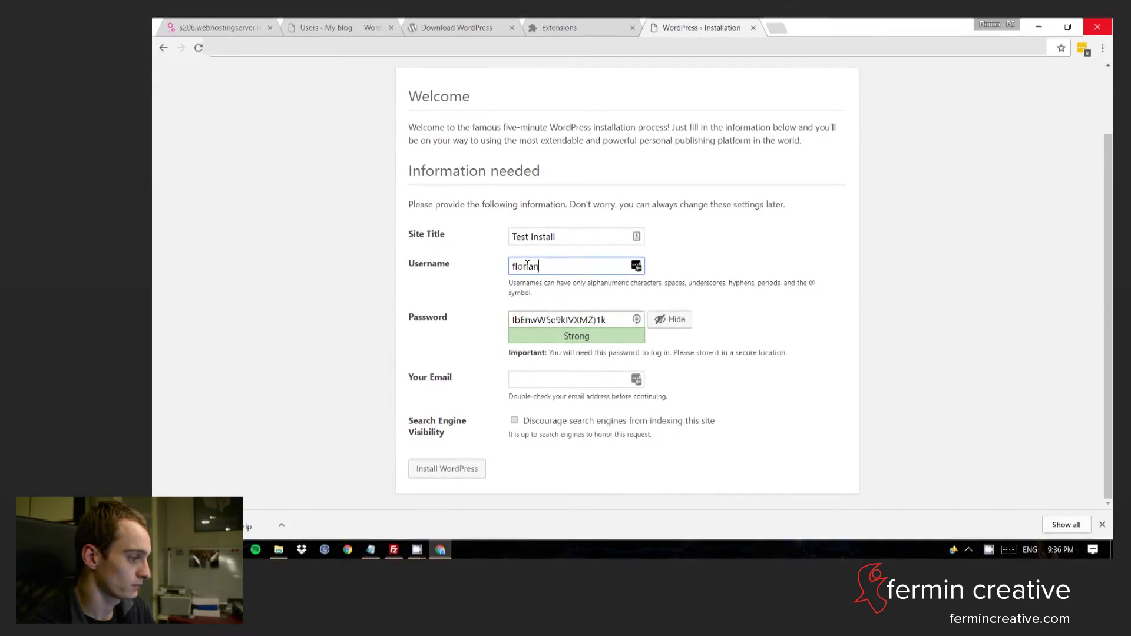
type("test")
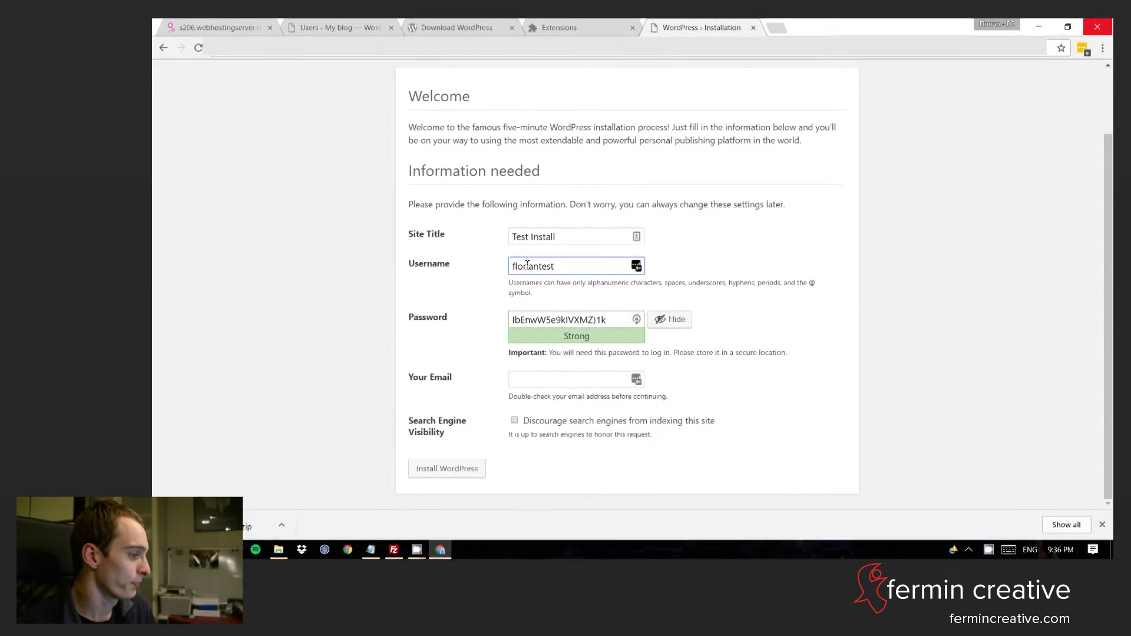
- Enter the admin e-mail address and copy the generated admin password
left_click(578, 380)
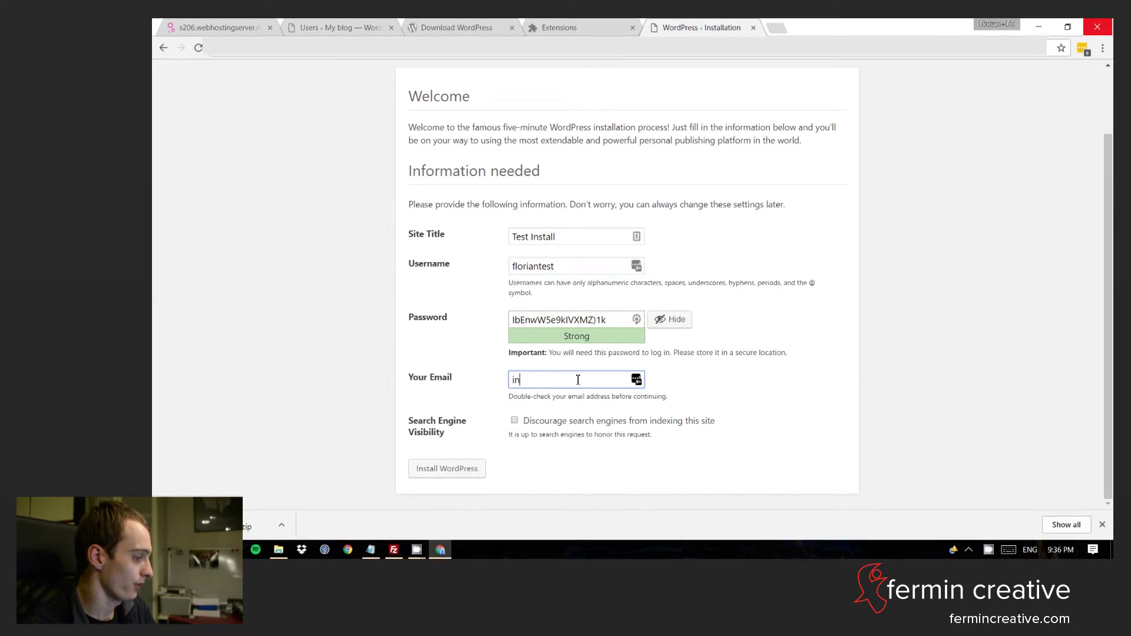
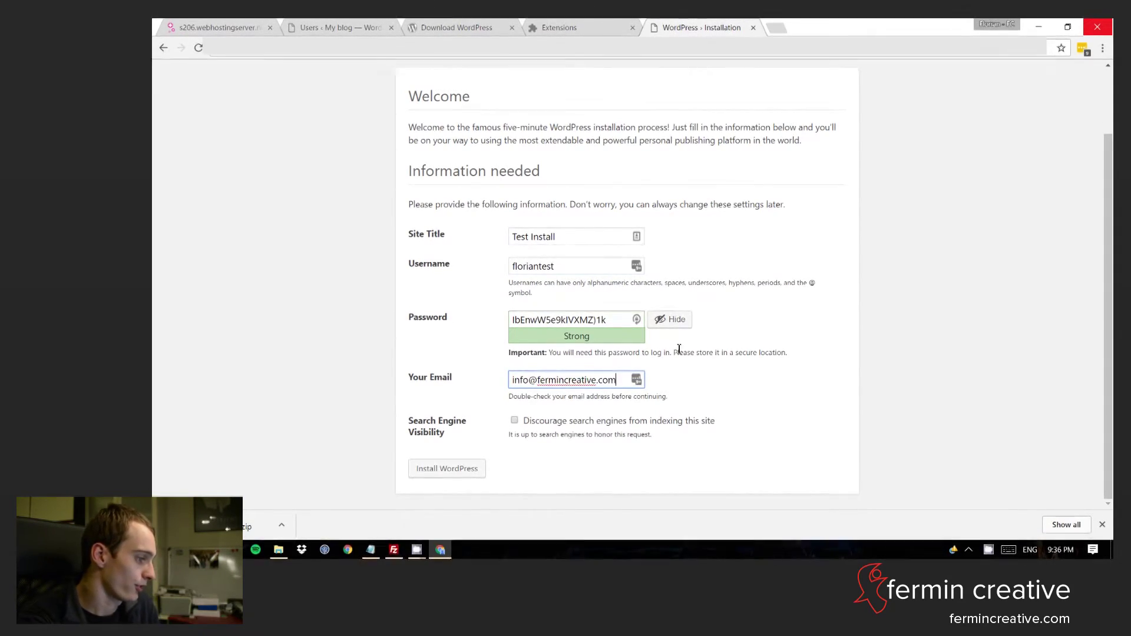
left_click_drag(606, 319, 448, 319)
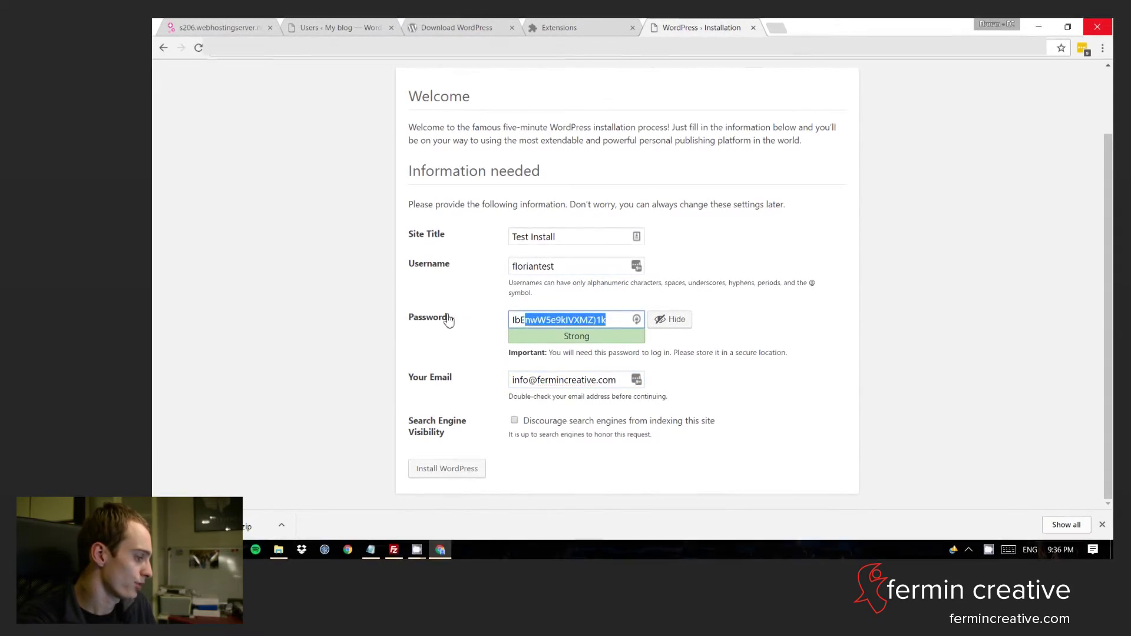
left_click(370, 549)
- Record the admin username and generated password in Notepad, then run the WordPress installation
key("Return")
key("Return")
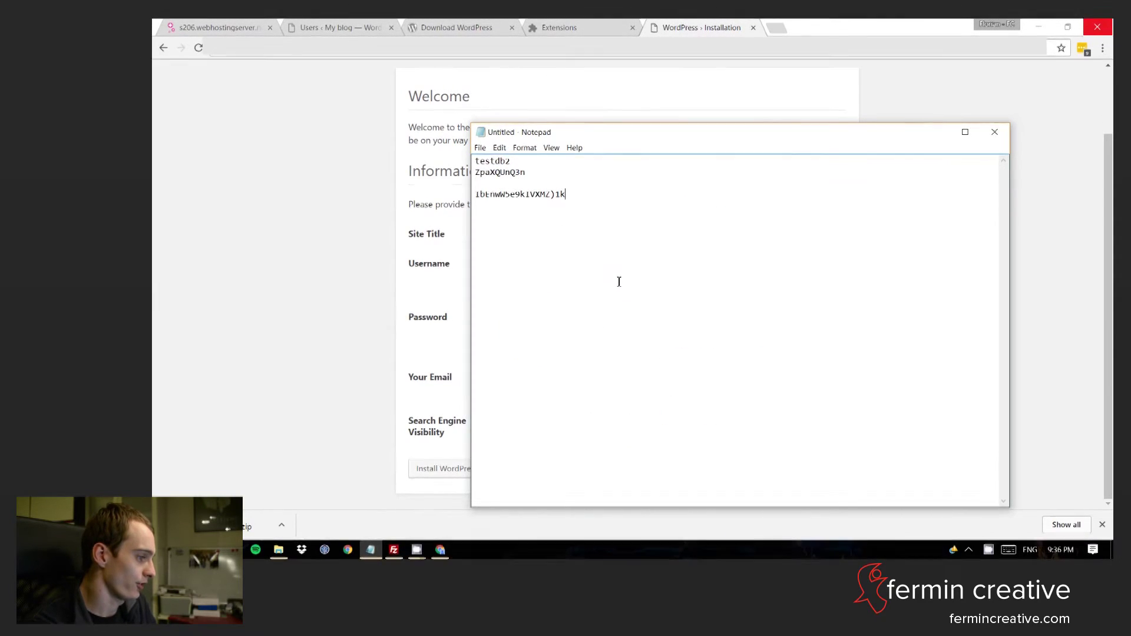
left_click(581, 183)
key("Return")
type("floriantest")
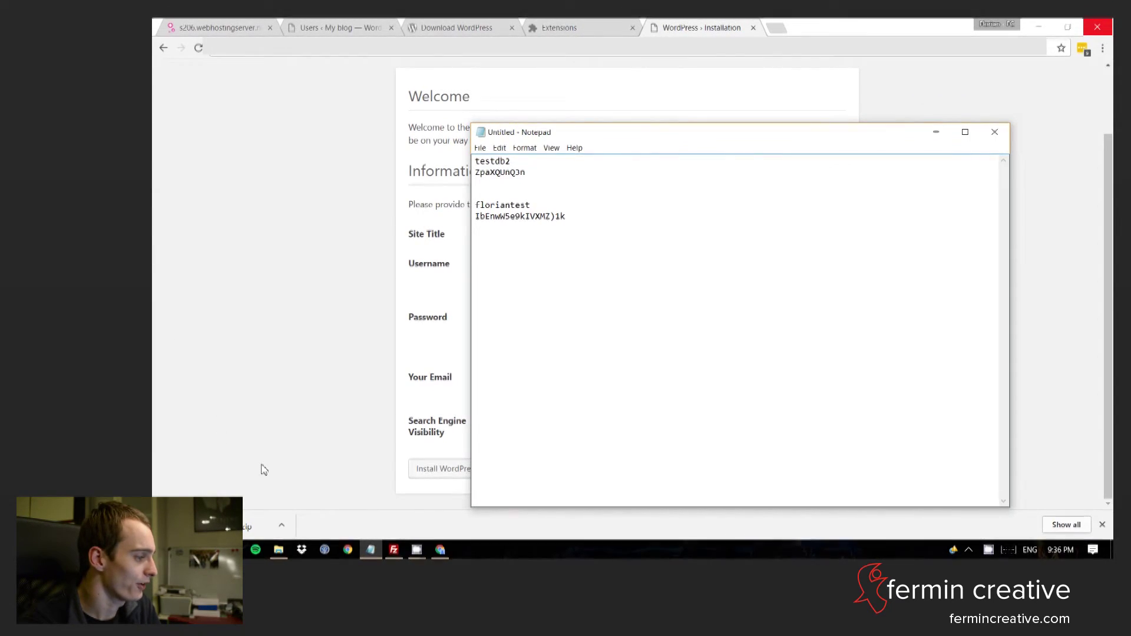
left_click(293, 423)
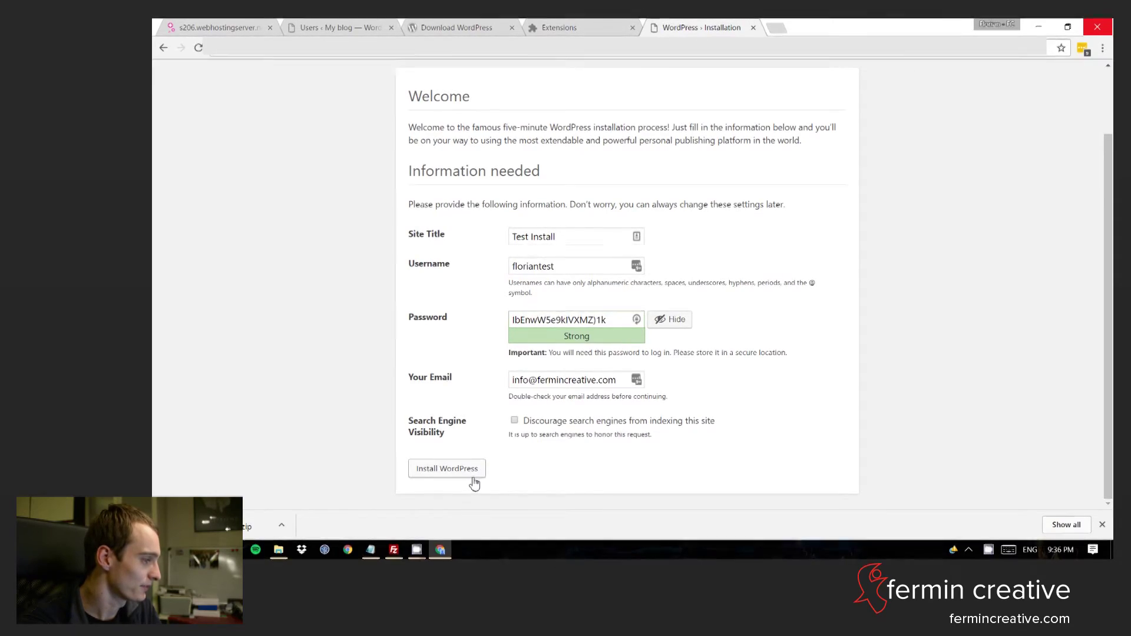
left_click(473, 476)
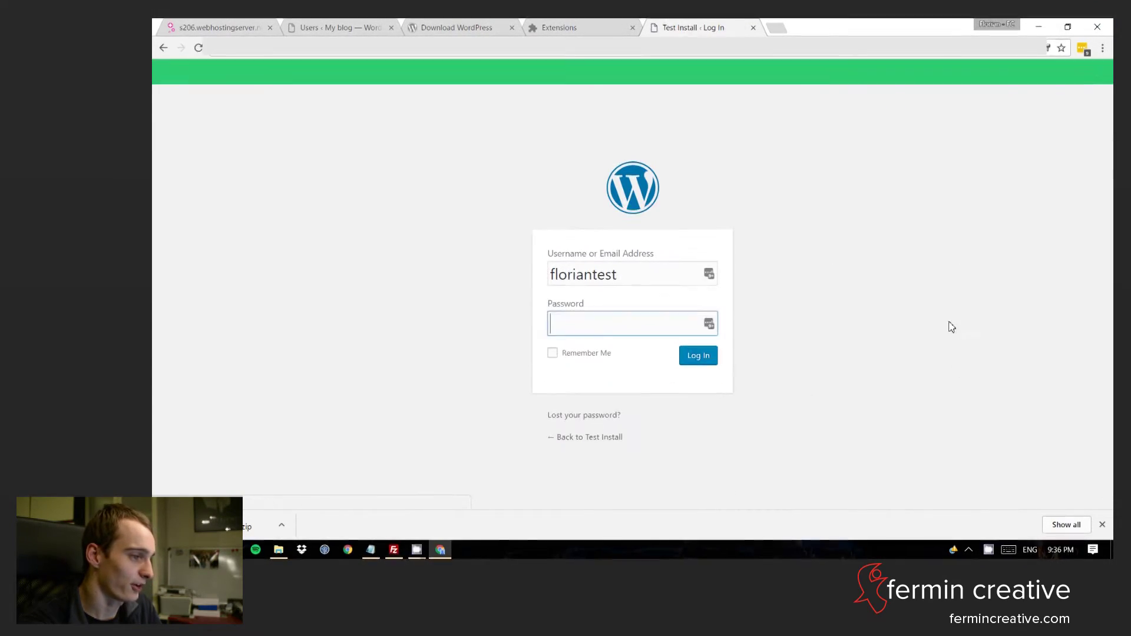
- Dismiss the password-save prompts and log in with the new admin username and its password
left_click(1047, 65)
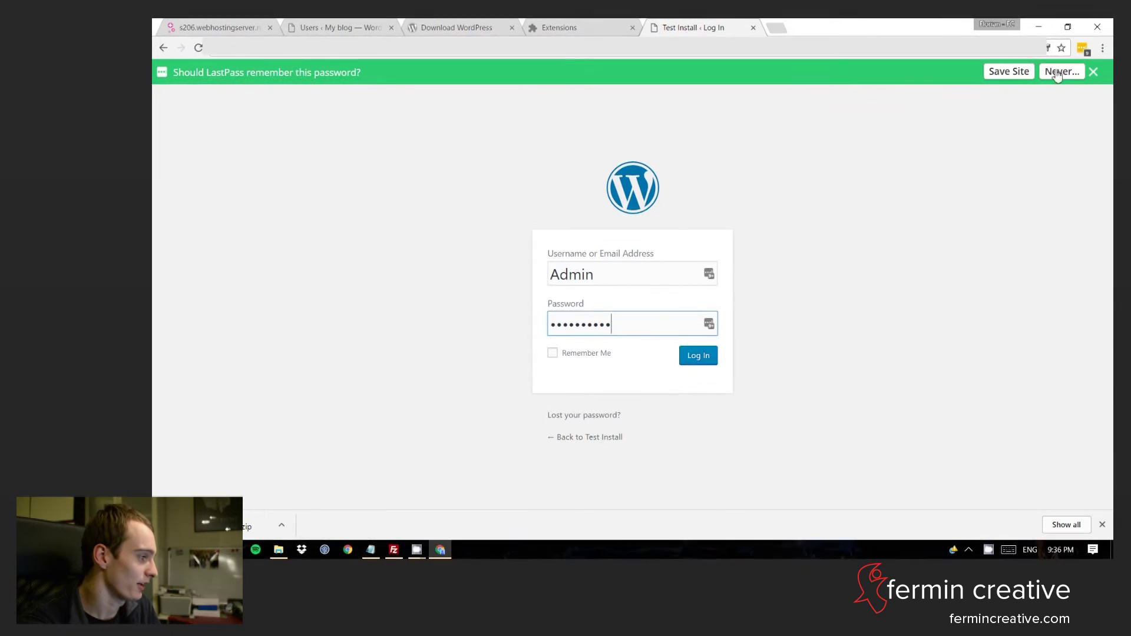
left_click(1093, 72)
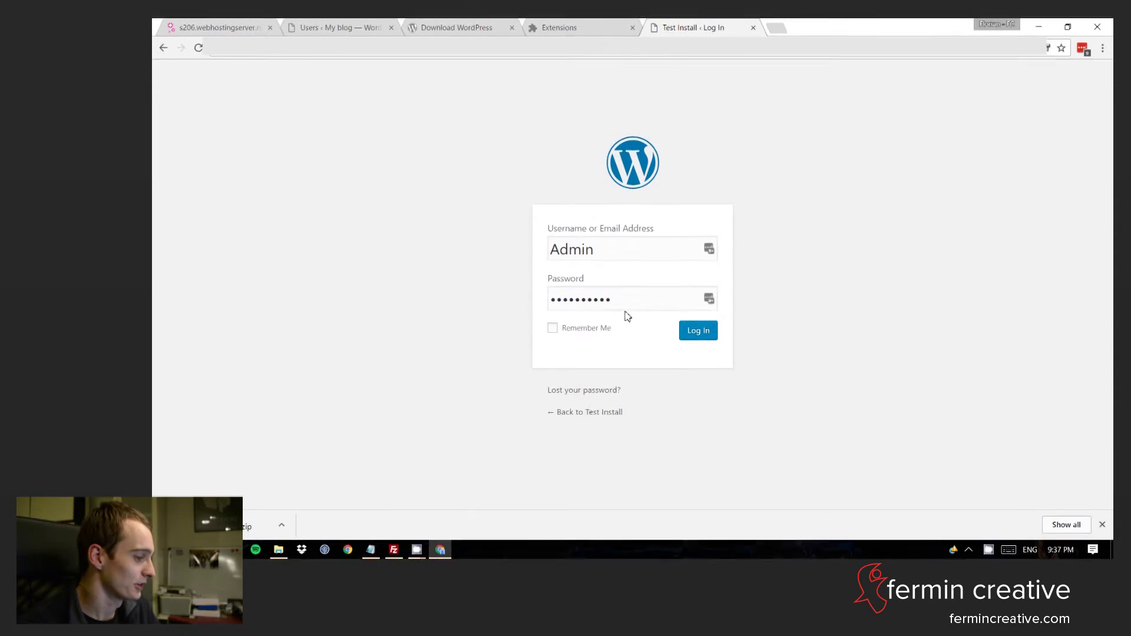
key("shift+Tab")
type("floriantest")
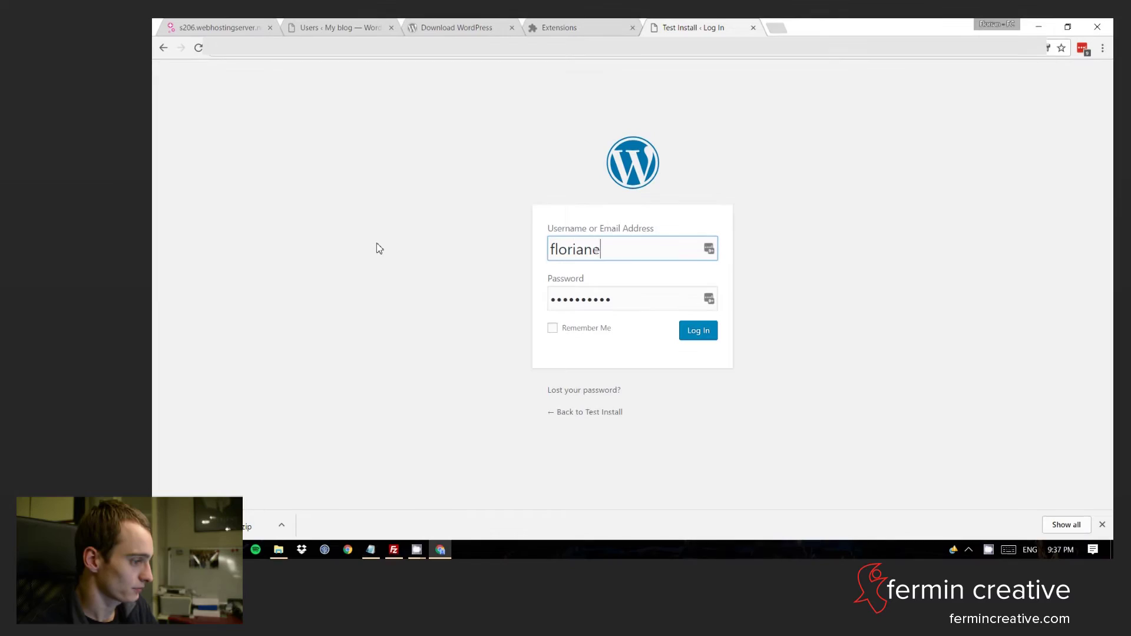
key("Tab")
type("*****************")
key("Return")
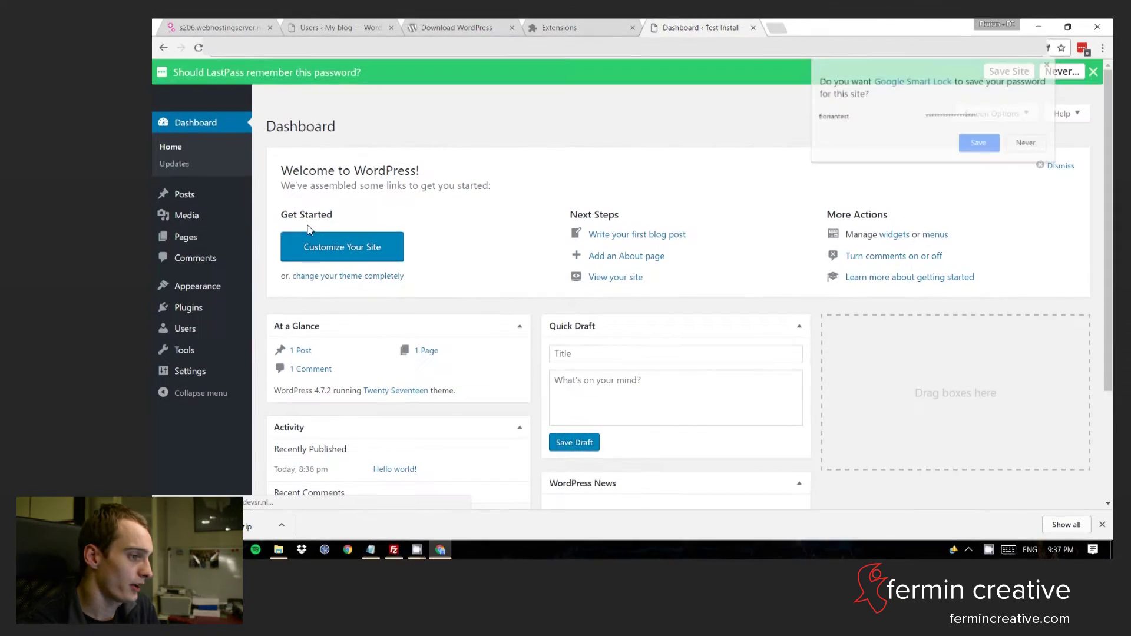
- Dismiss the save-password prompts and go to Plugins > Installed Plugins
left_click(1049, 64)
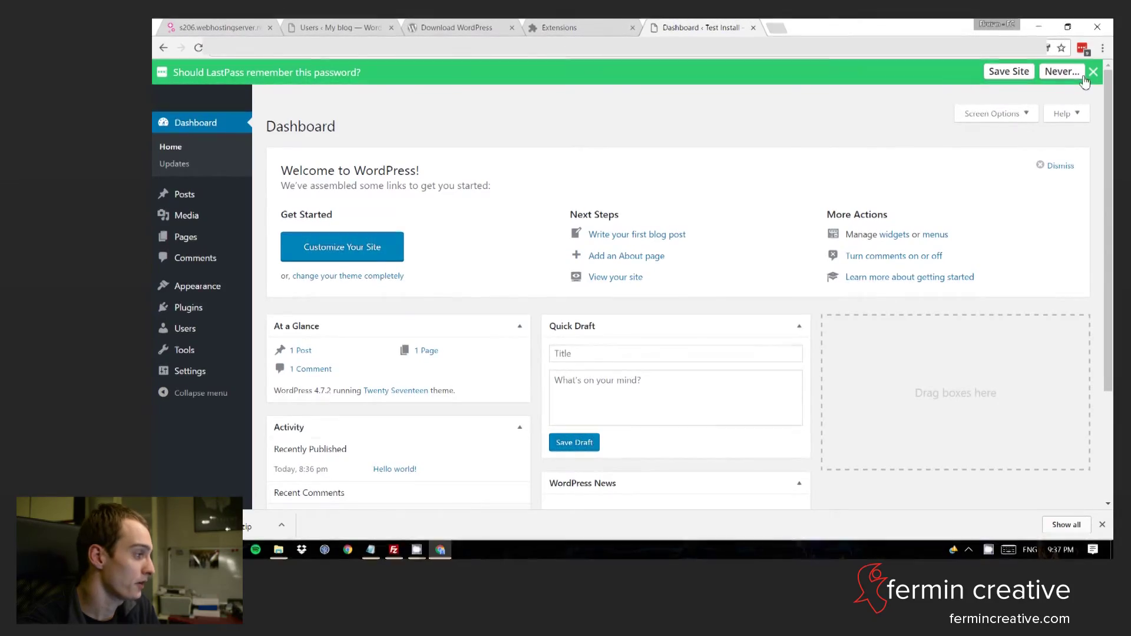
left_click(1004, 71)
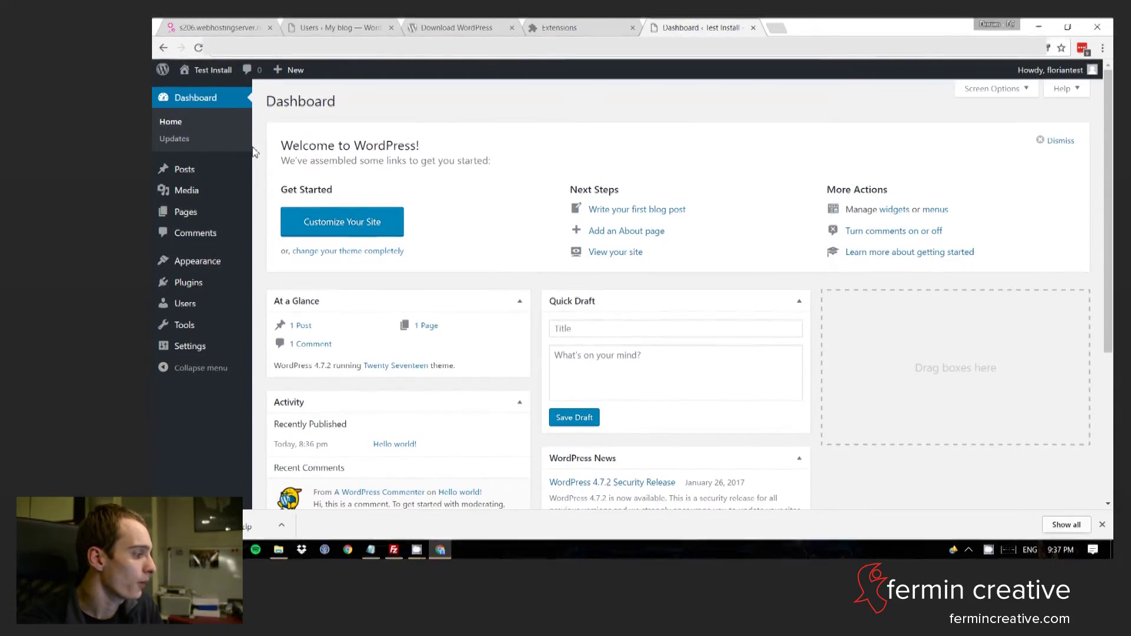
mouse_move(245, 282)
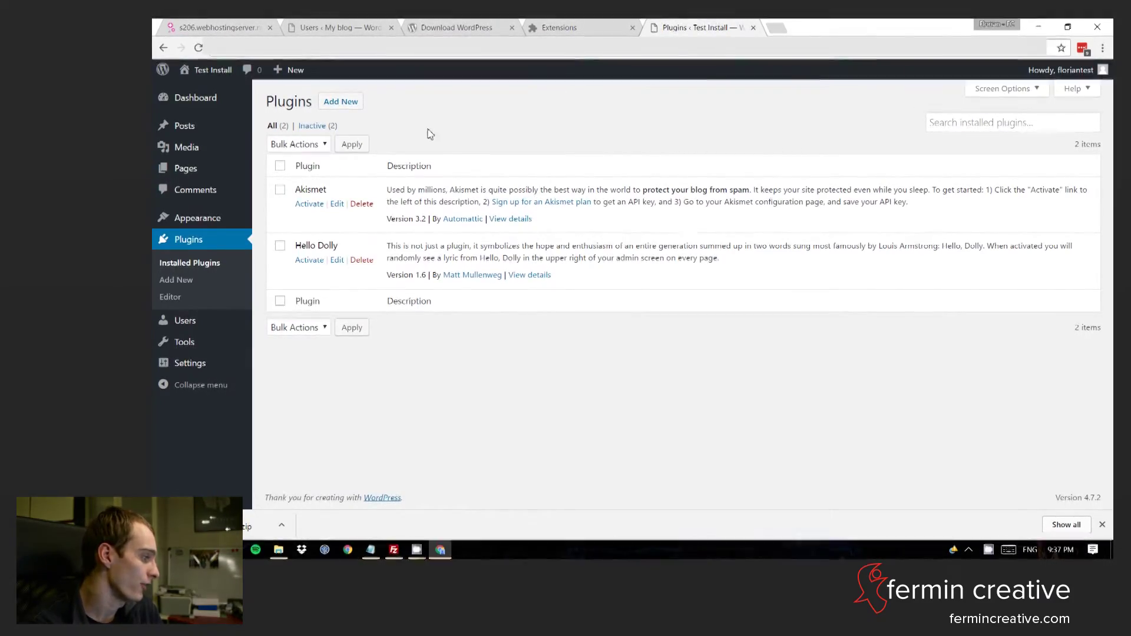
- Search for 'limit login attempts', then install and activate the Limit Login Attempts plugin
left_click(340, 102)
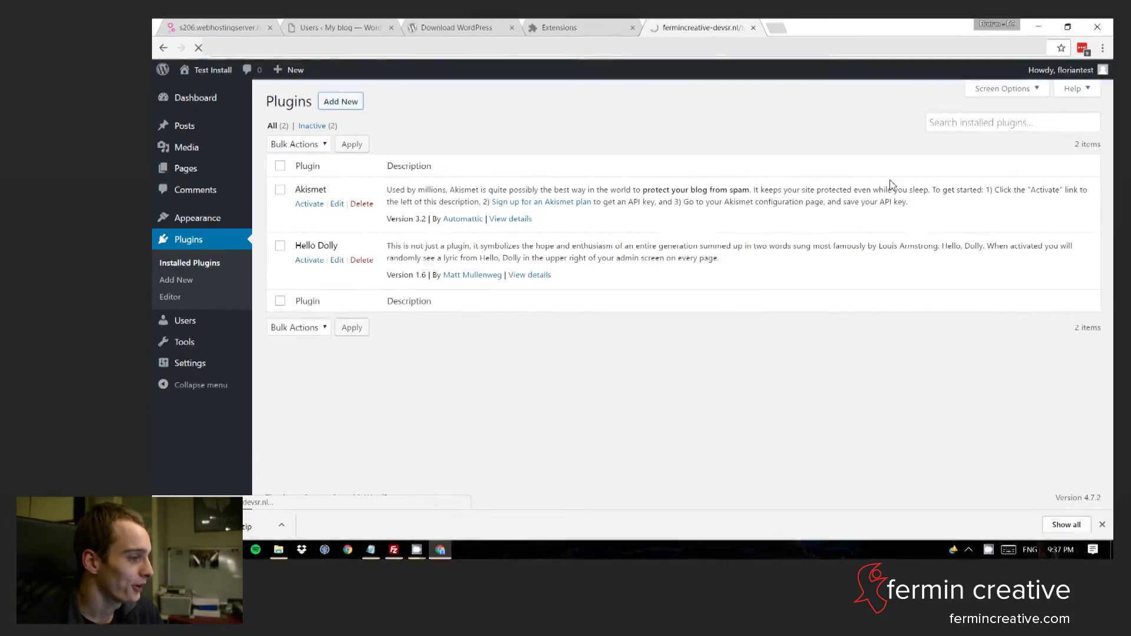
type("limit login at")
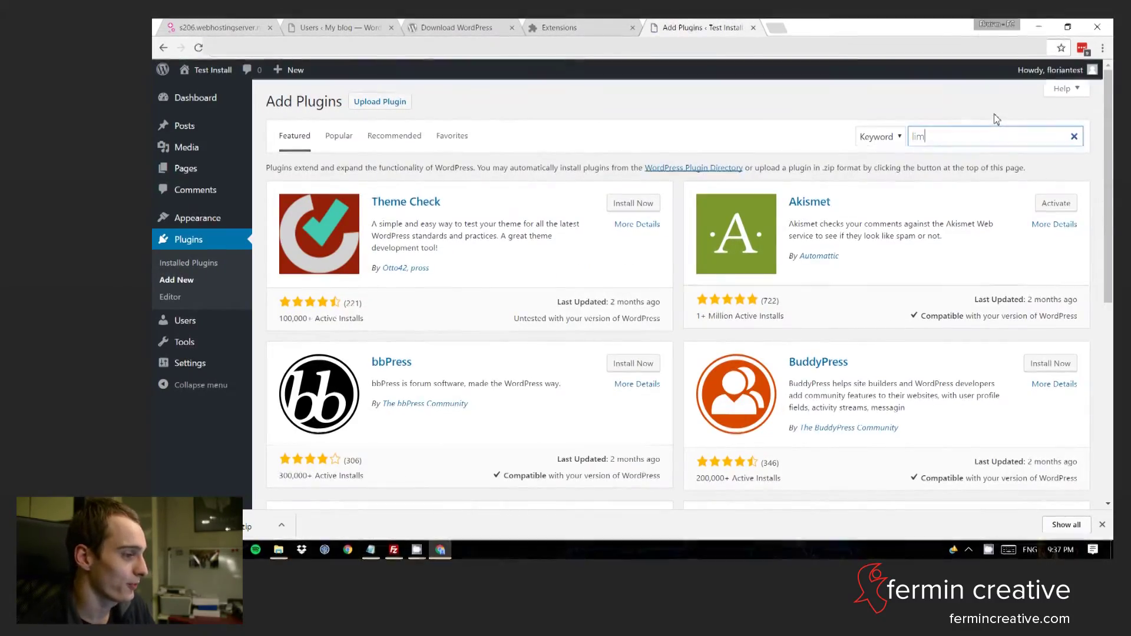
type("tempts")
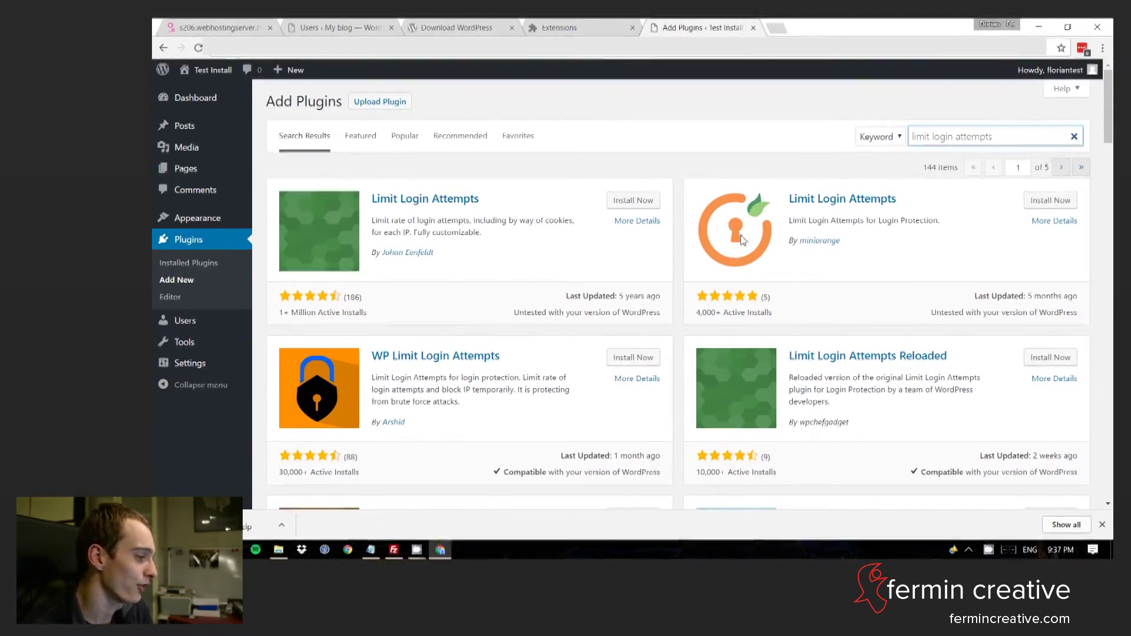
left_click(646, 203)
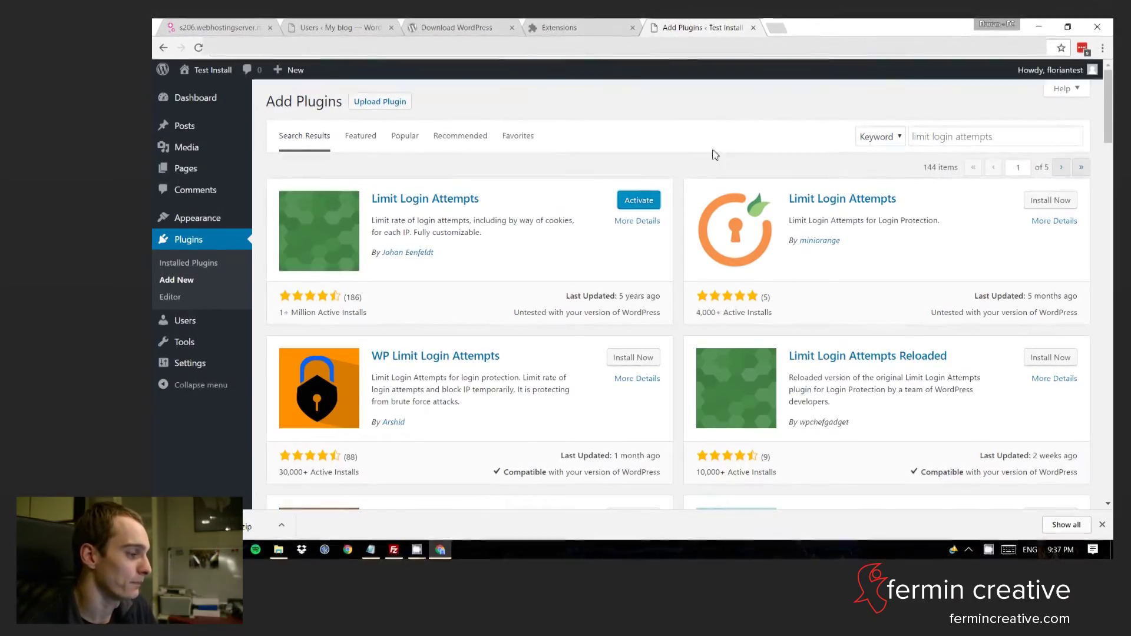
left_click(650, 200)
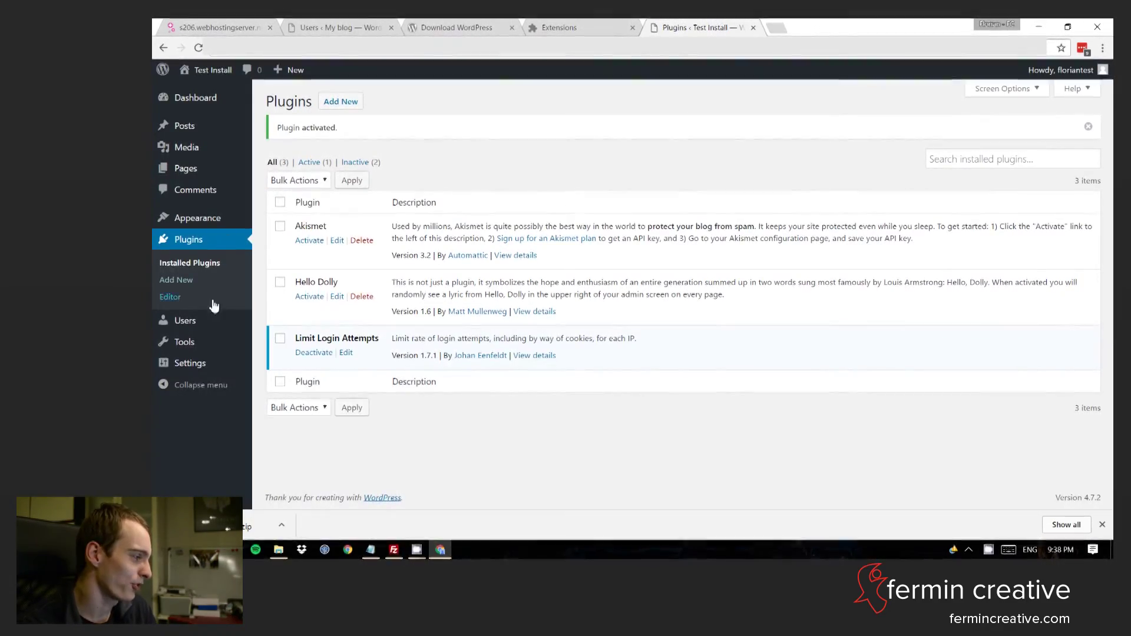
left_click(176, 280)
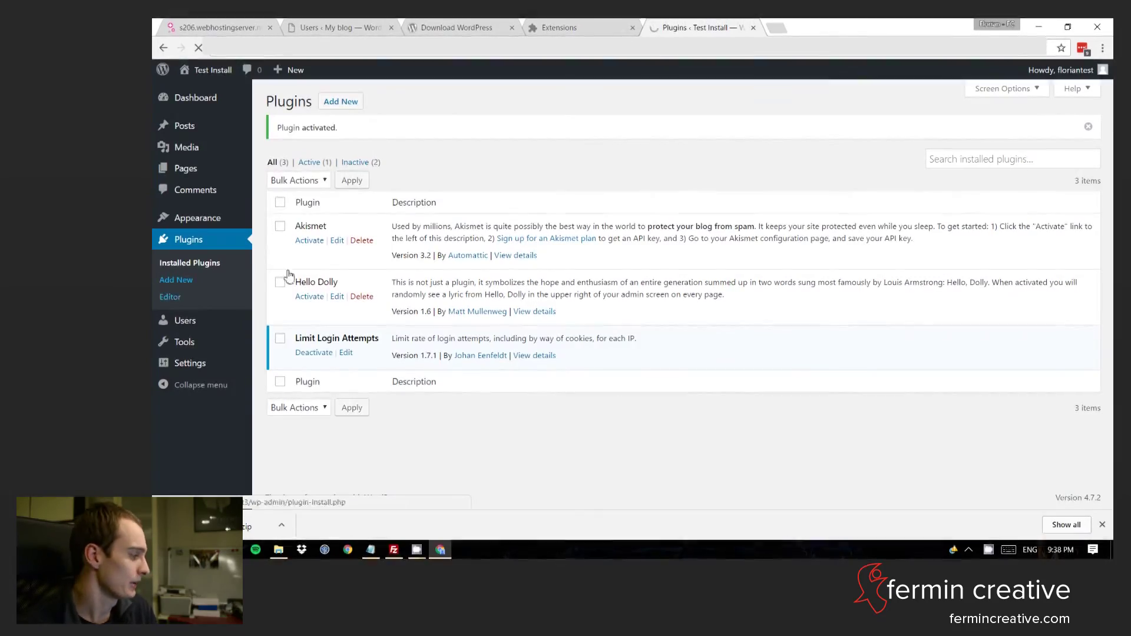
- Search for 'wp maintenance mode', install and activate it, and open its settings
left_click(954, 139)
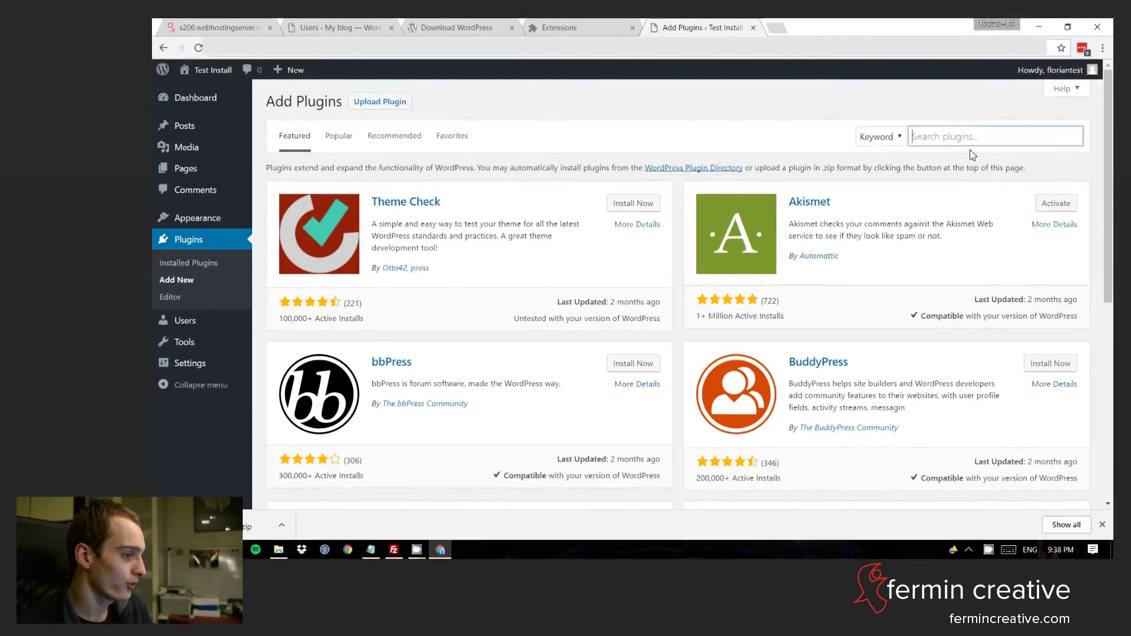
type("wp maintenance mo")
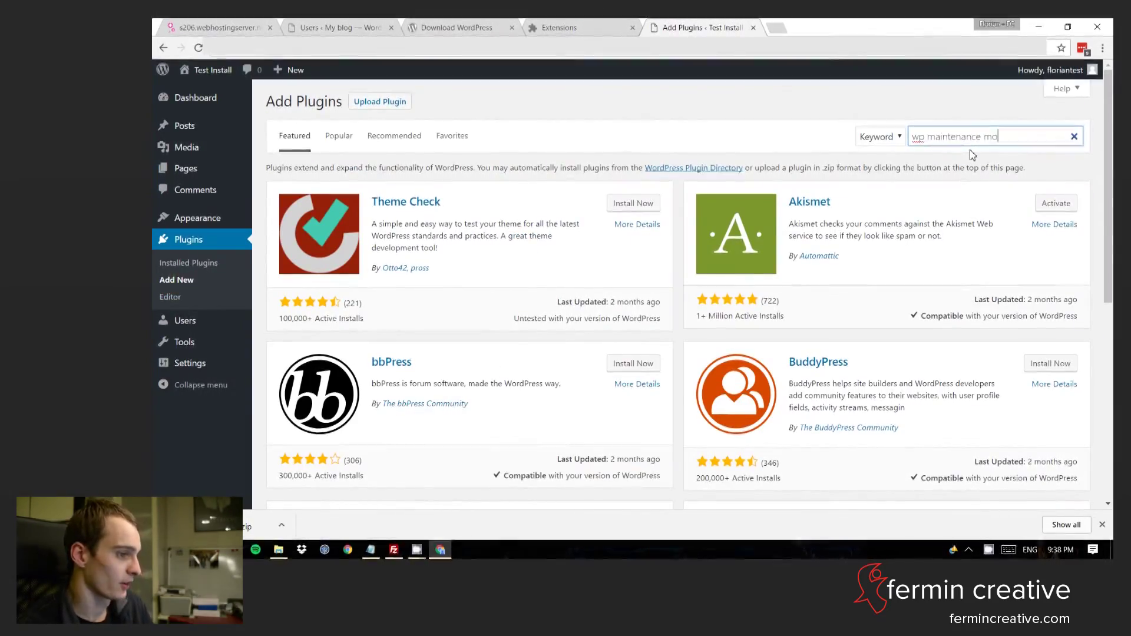
type("de")
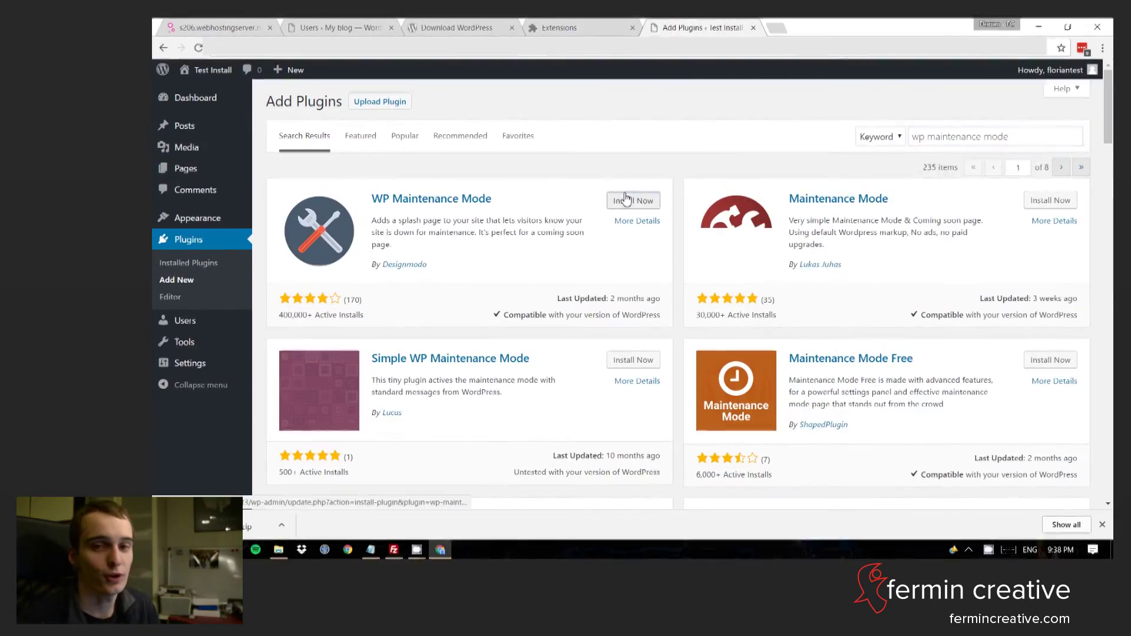
left_click(626, 199)
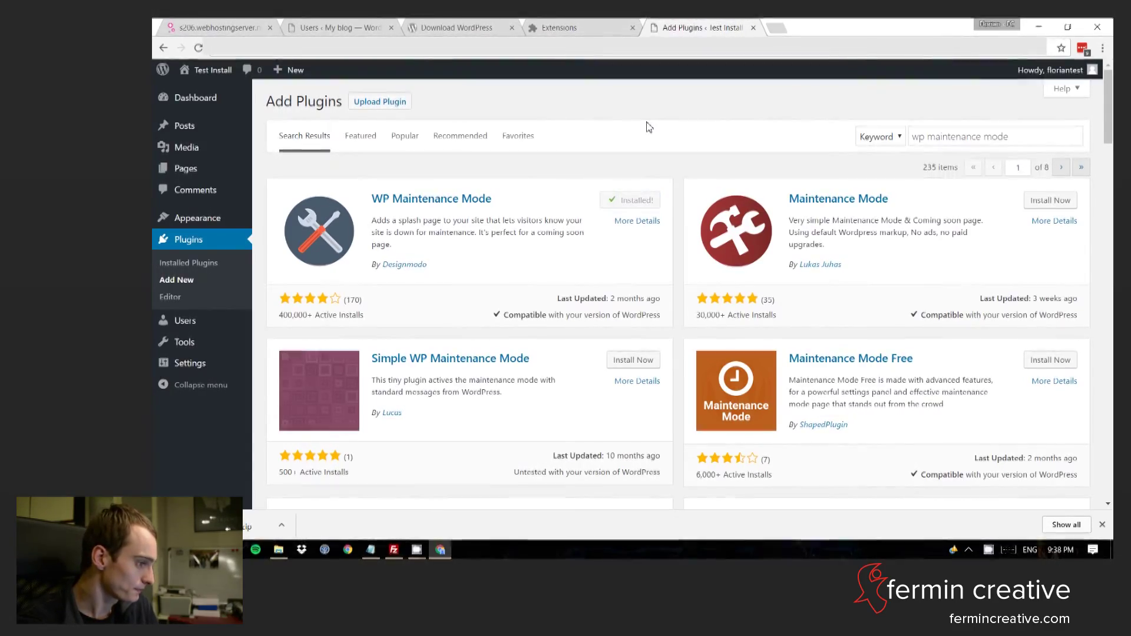
left_click(653, 203)
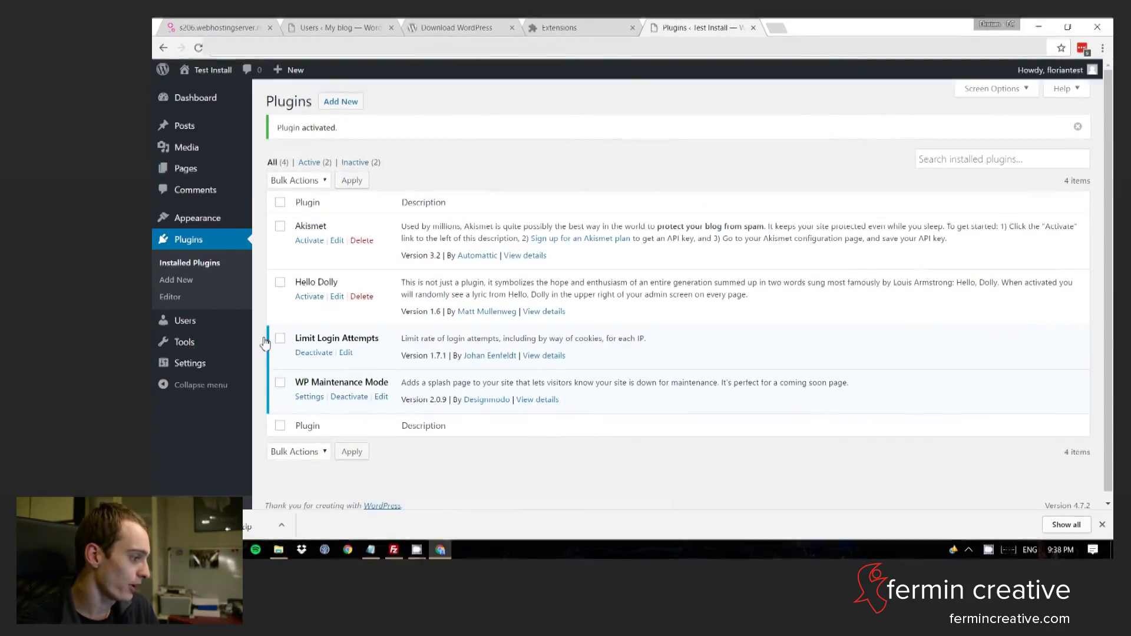
mouse_move(167, 369)
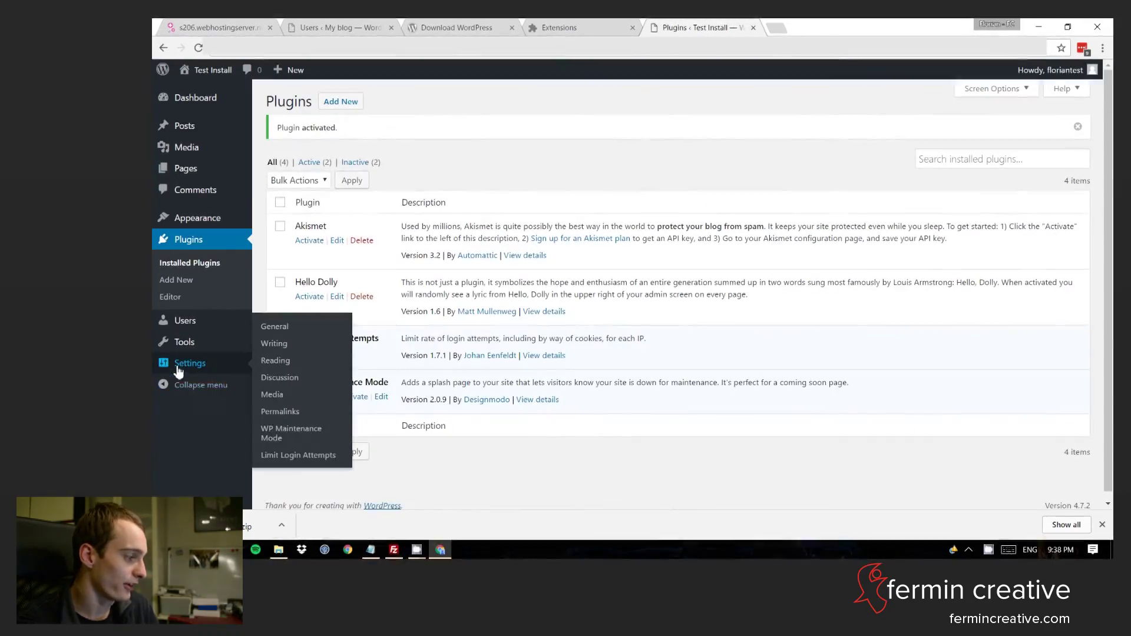
left_click(303, 437)
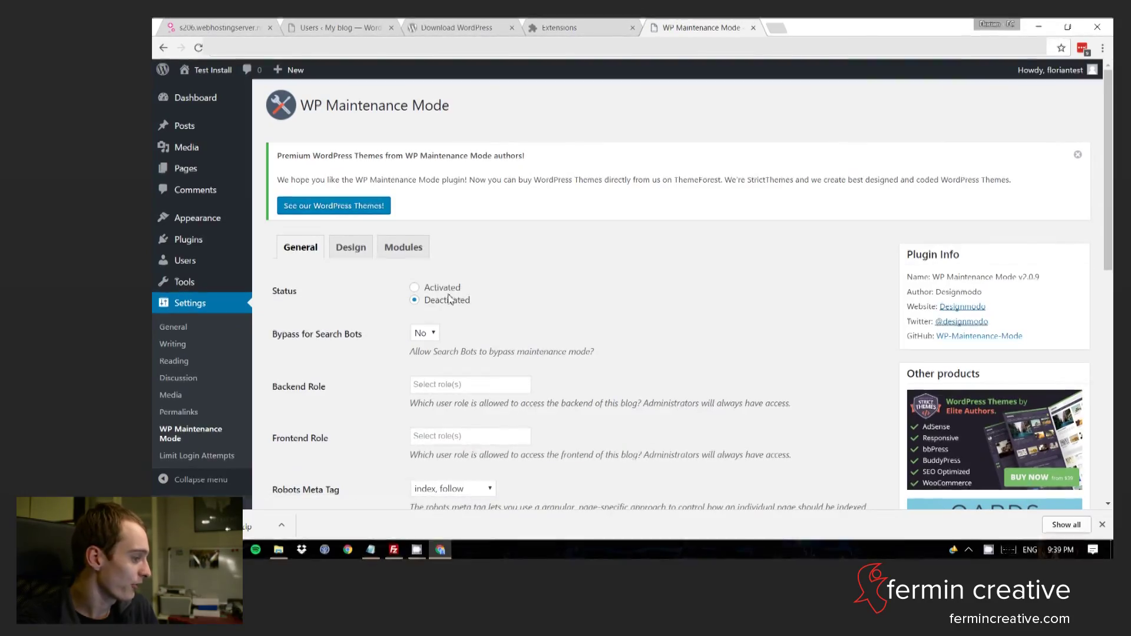
- Set WP Maintenance Mode status to Activated and save the settings
left_click(441, 288)
scroll(470, 342, "down", 1)
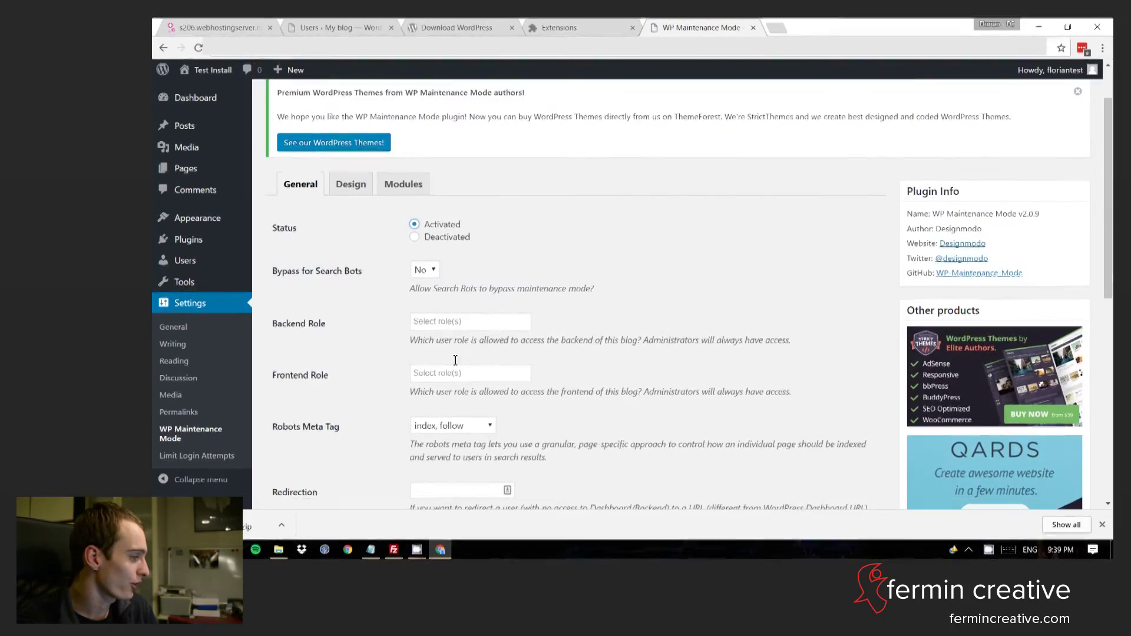
scroll(453, 354, "down", 8)
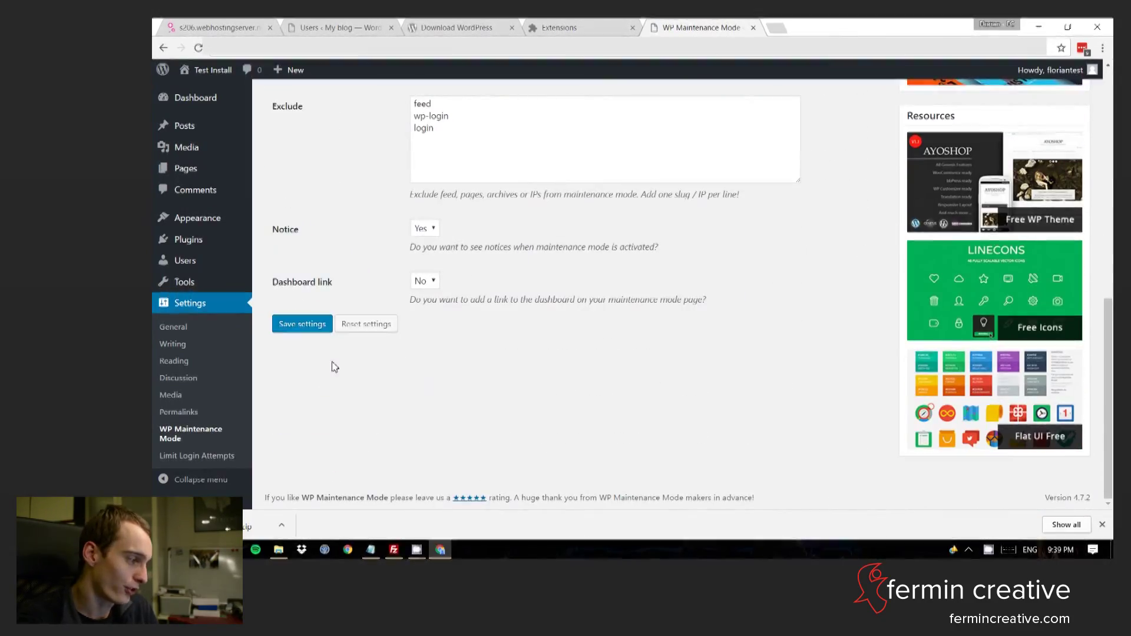
left_click(309, 329)
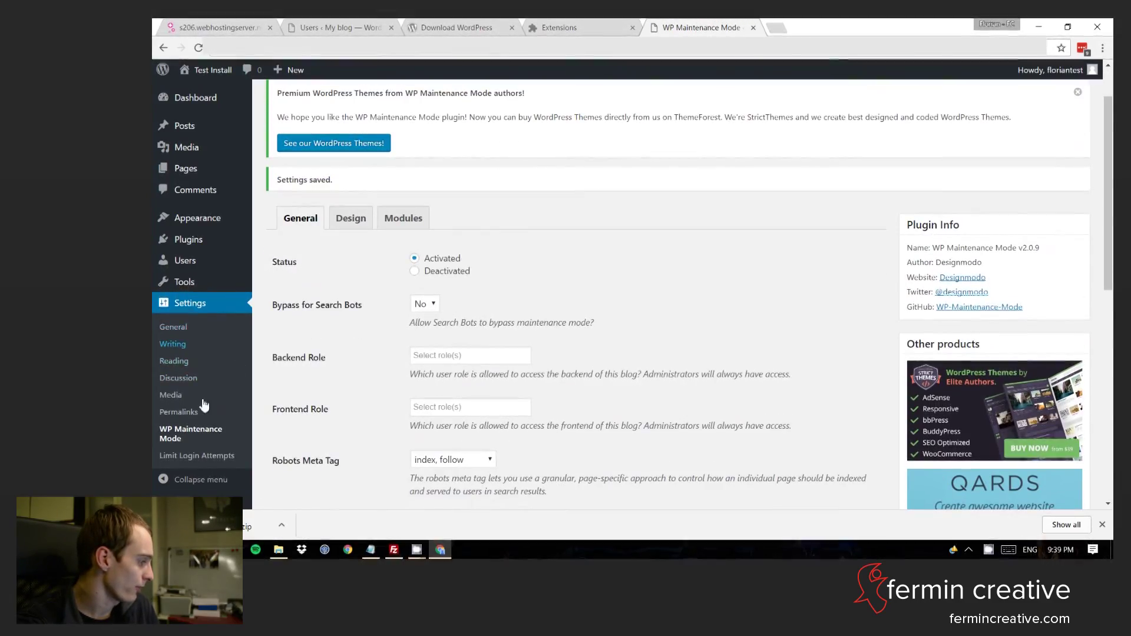
left_click(175, 361)
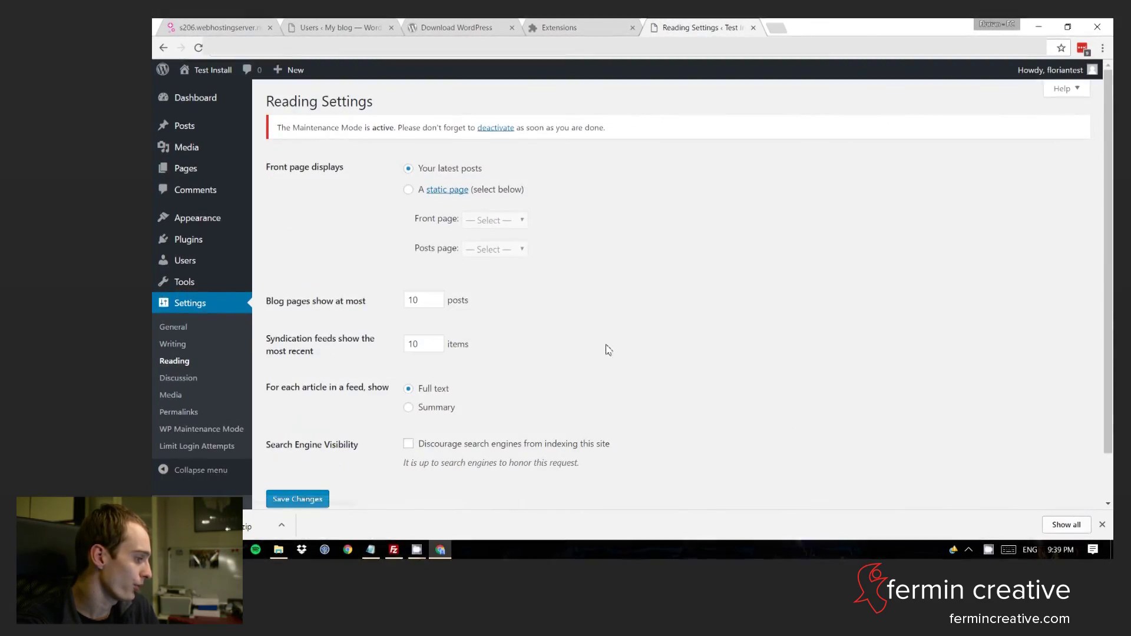
- Save the WordPress Reading settings with 'Discourage search engines from indexing this site' enabled
scroll(580, 365, "down", 2)
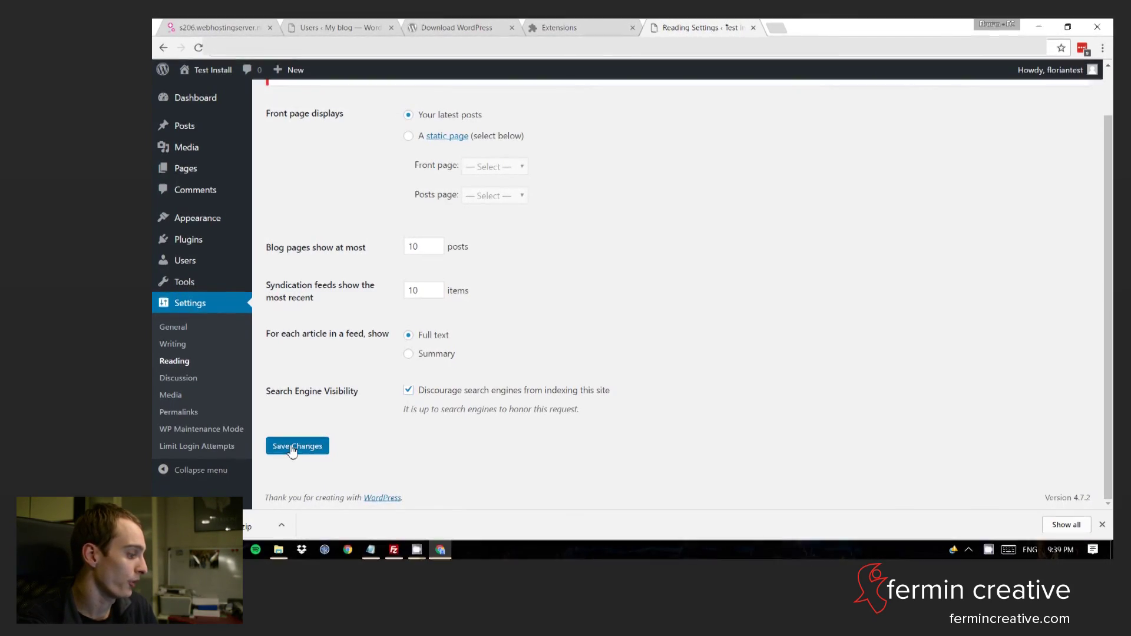
left_click(297, 446)
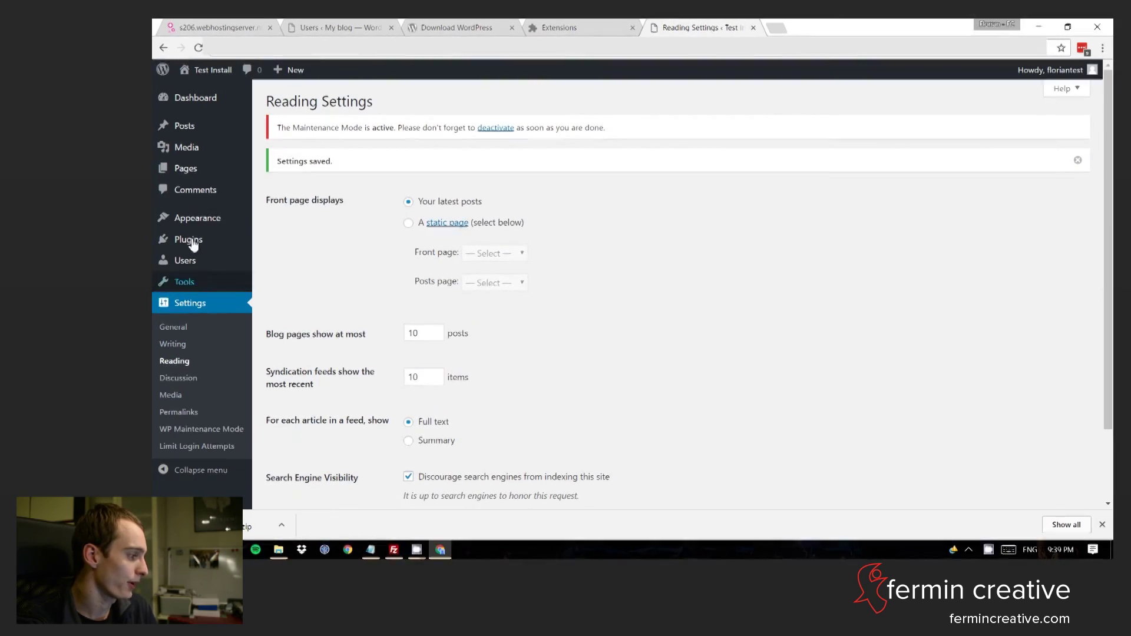